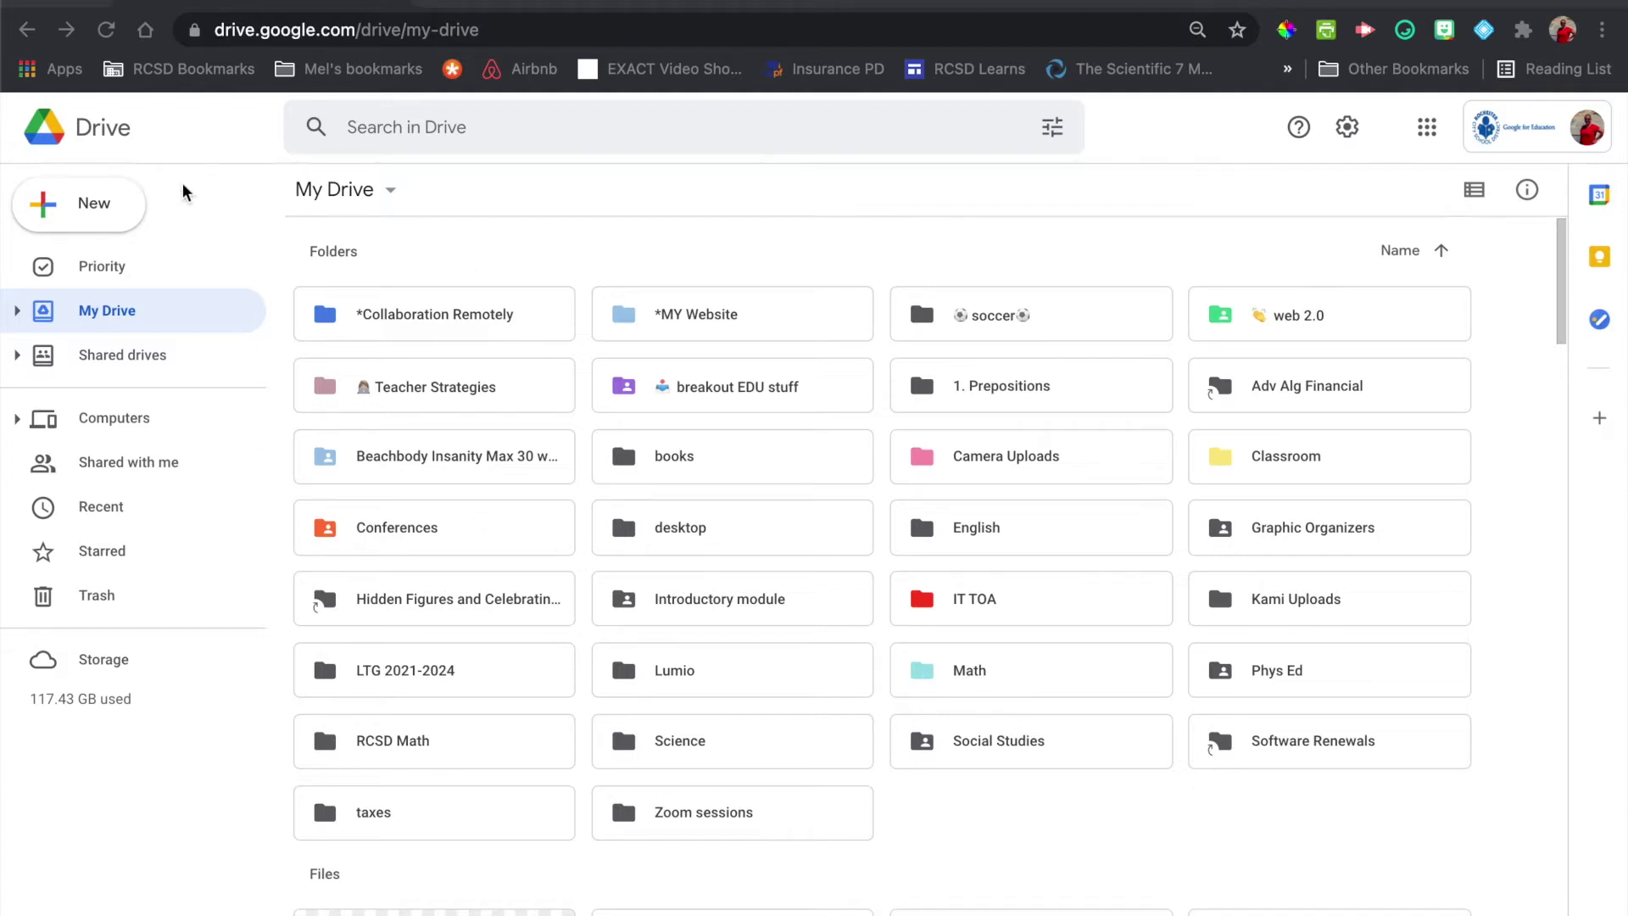
# - Open Lumio by SMART from Drive's new-item options and sign in as a teacher with the remembered account
pyautogui.click(105, 207)
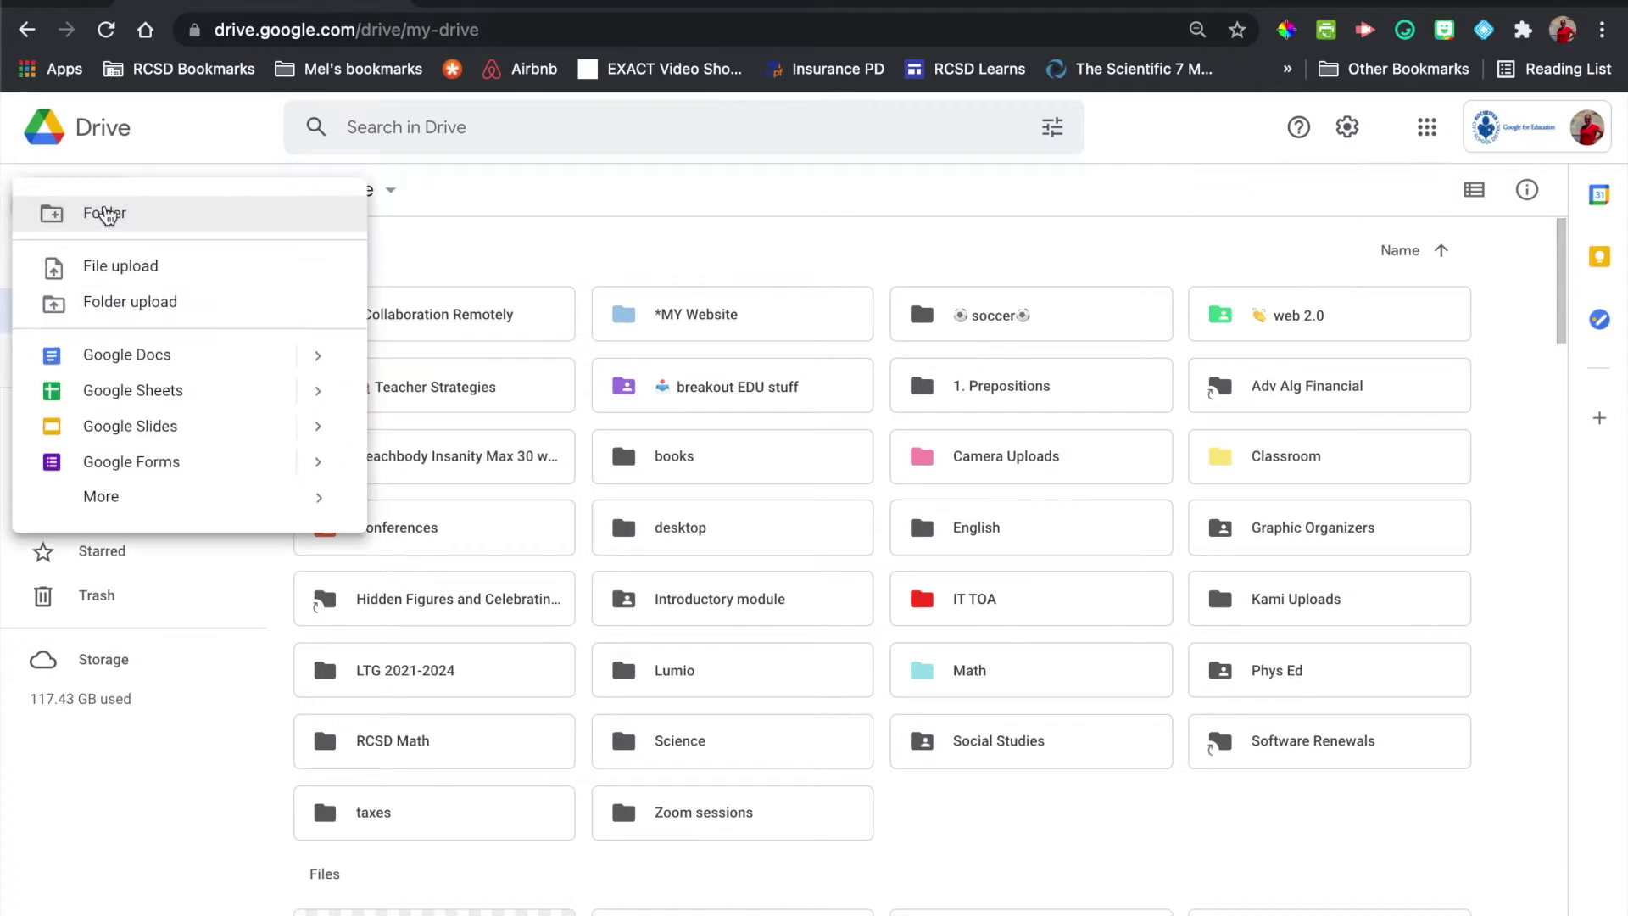
pyautogui.moveTo(116, 505)
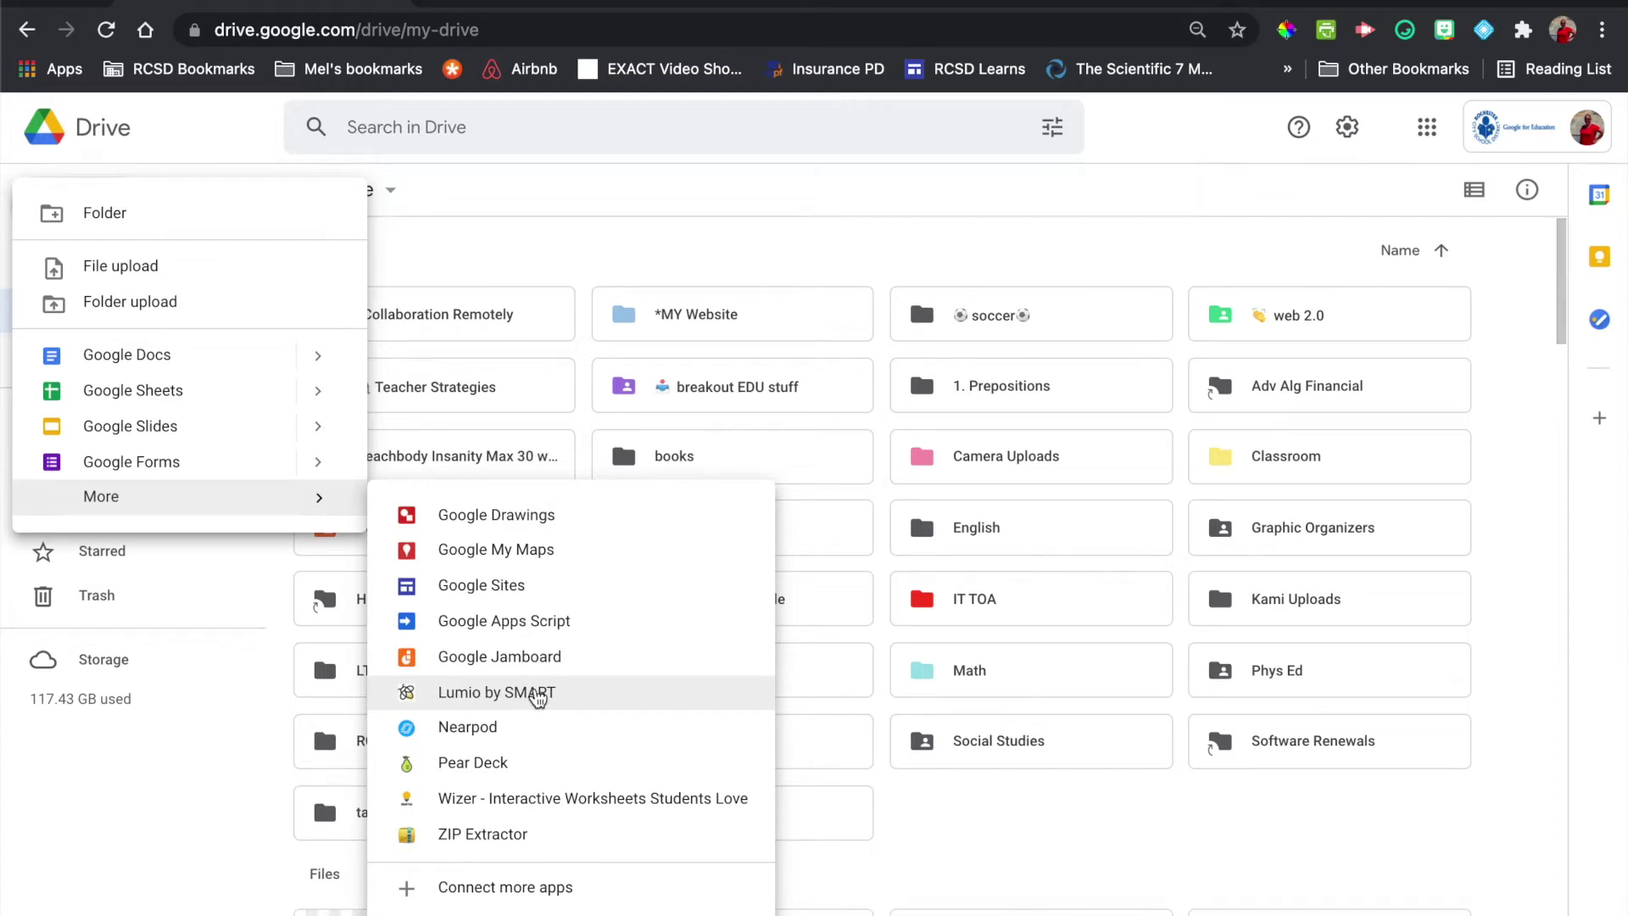
pyautogui.click(534, 691)
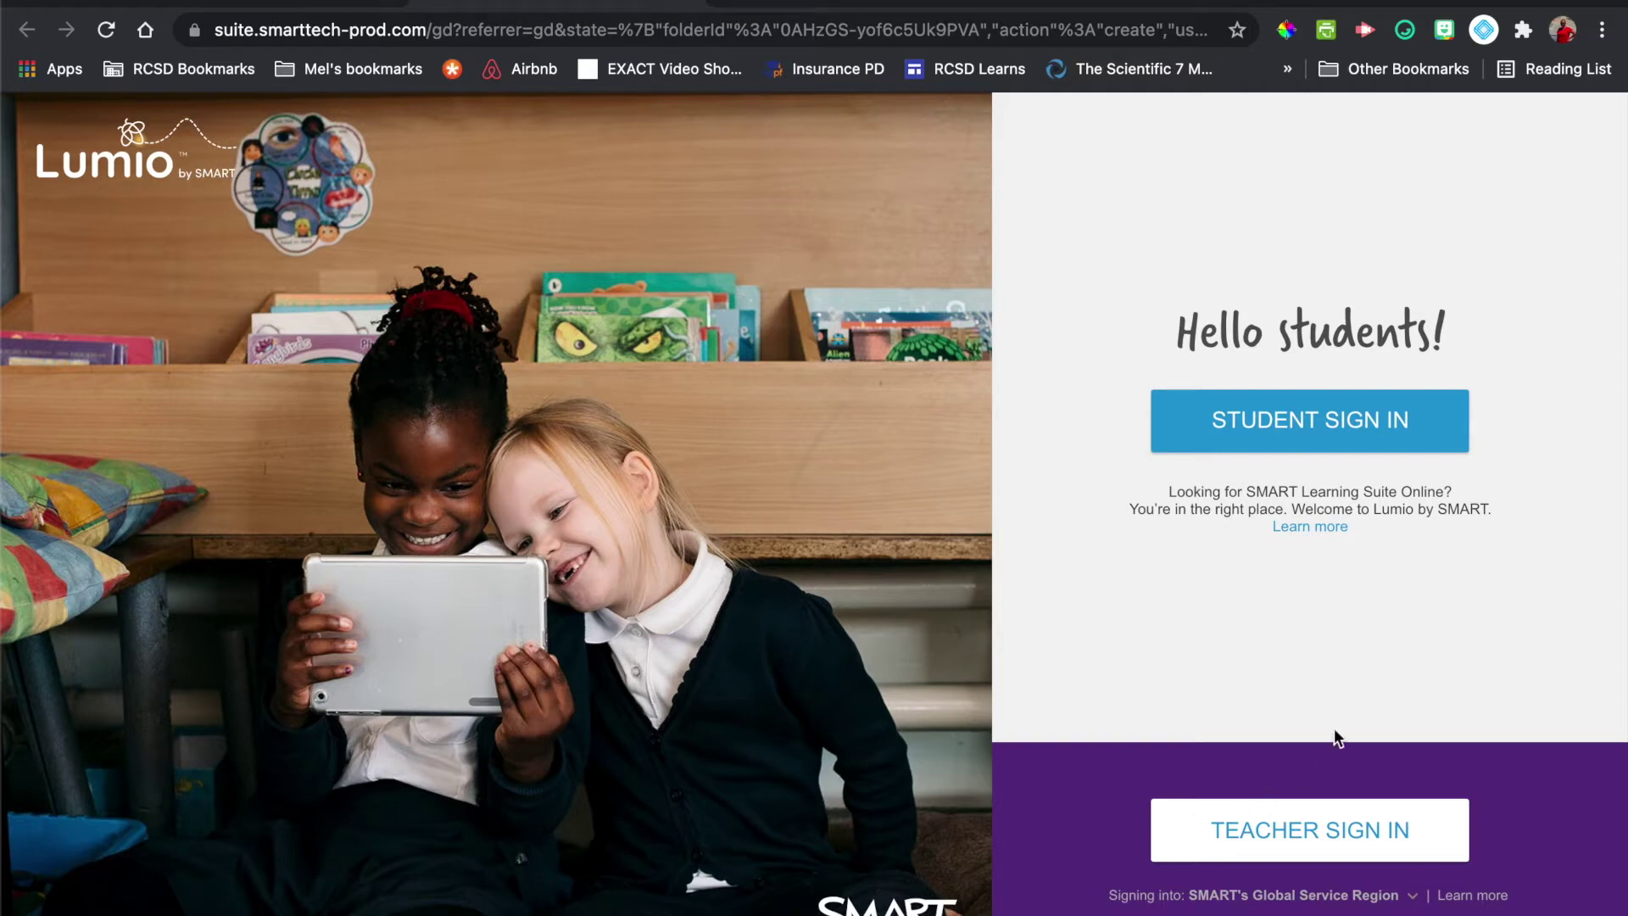
pyautogui.click(1282, 833)
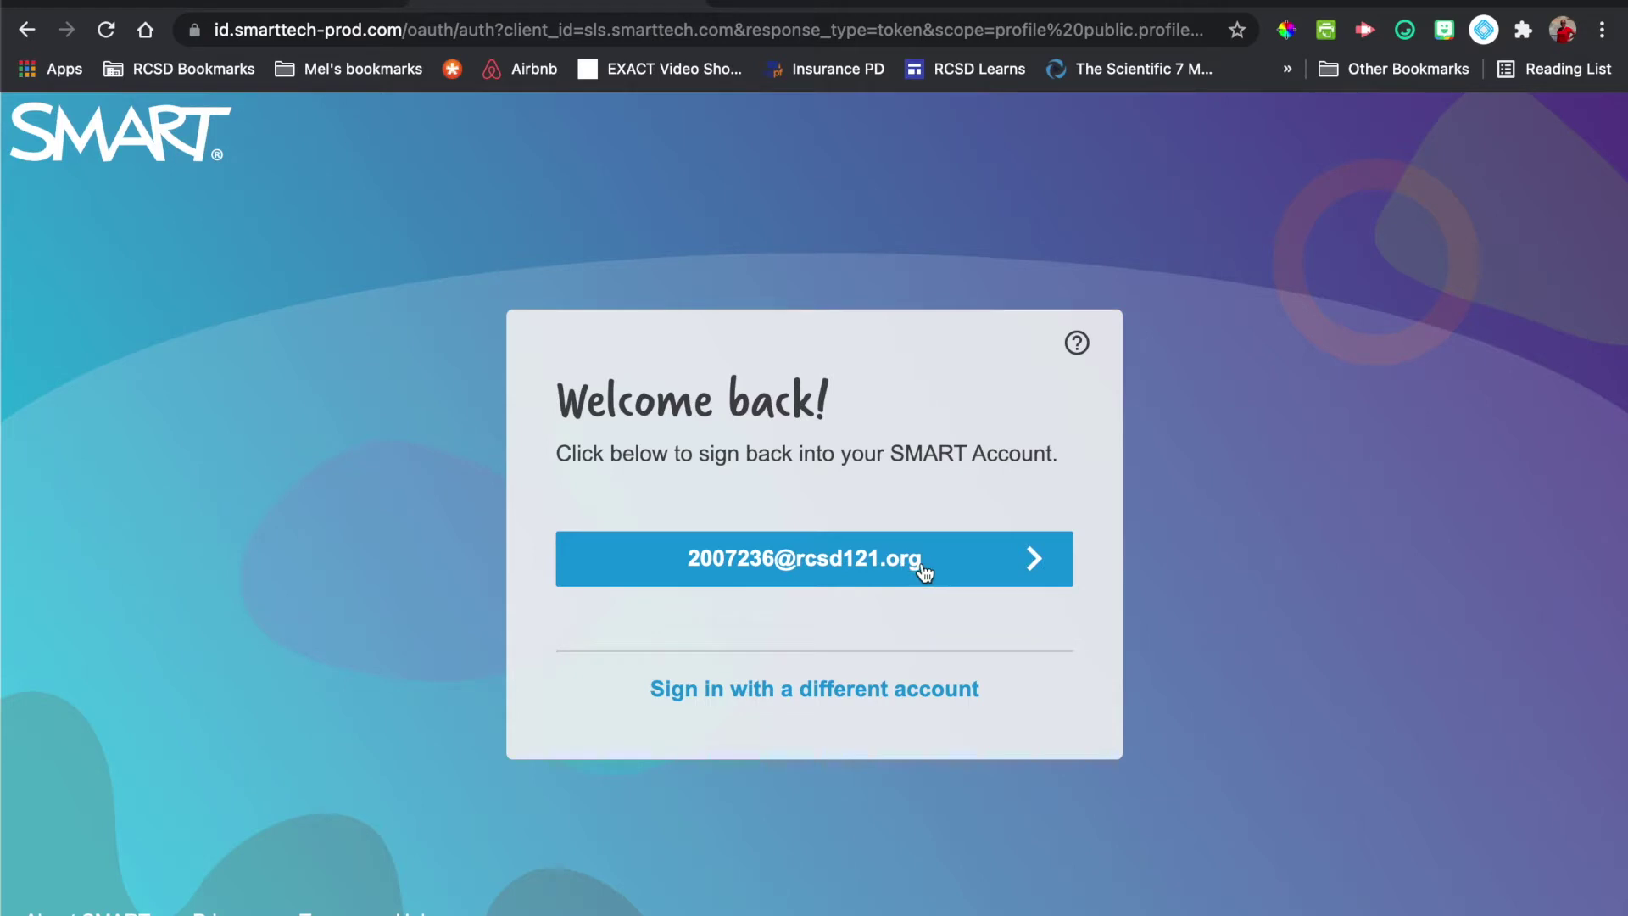
pyautogui.click(880, 577)
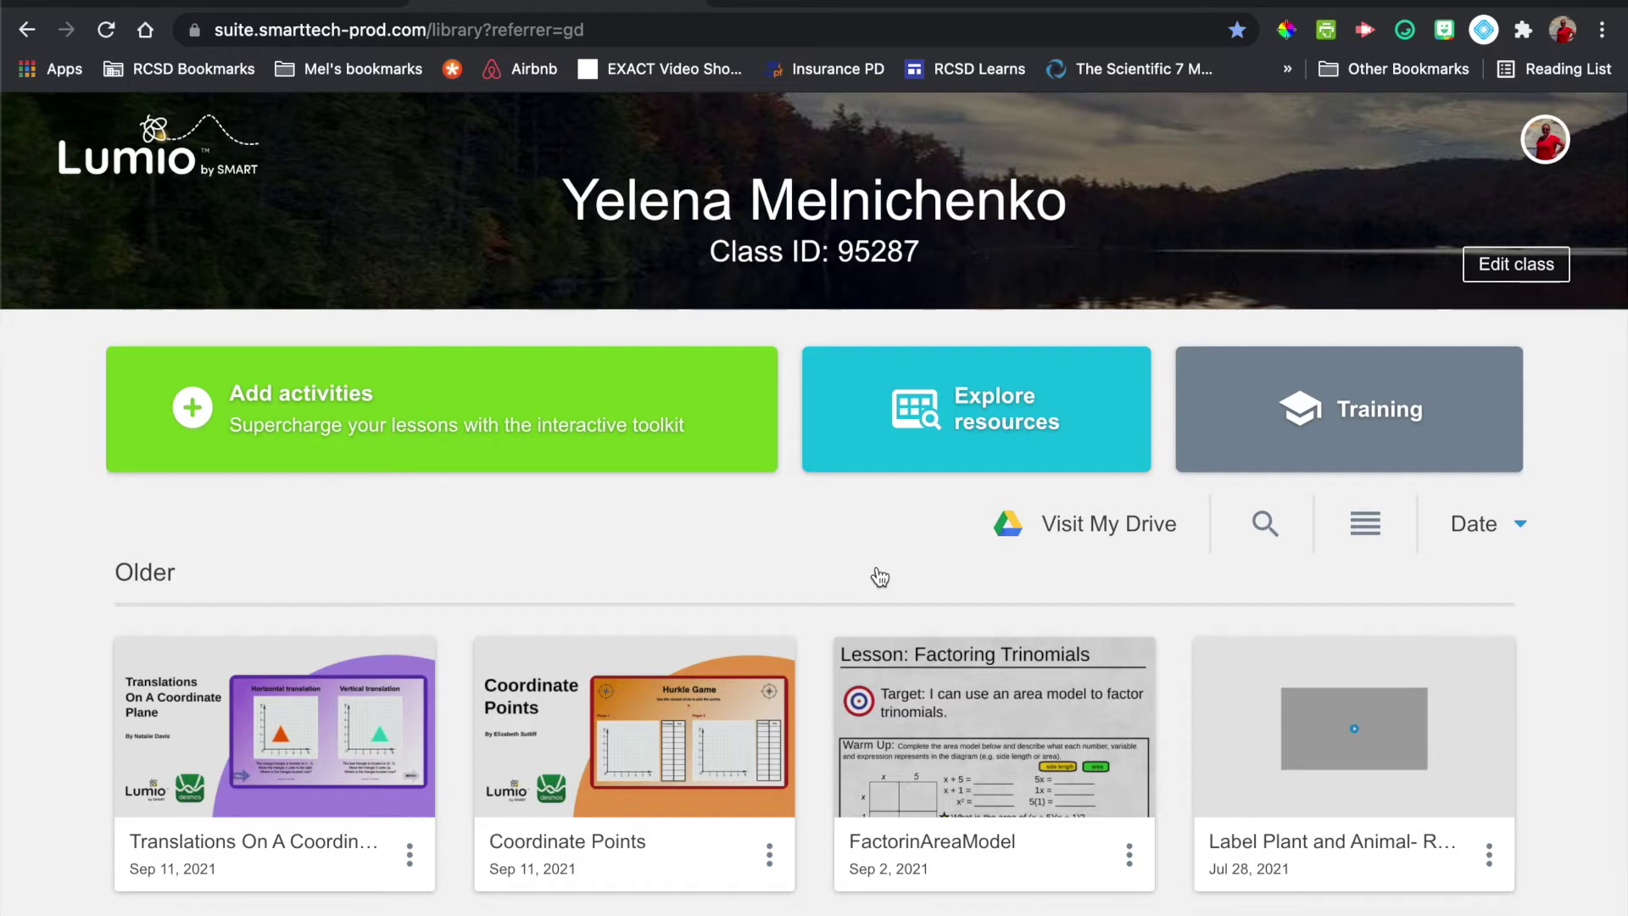
# - Sign out of the Lumio teacher account
pyautogui.click(1548, 149)
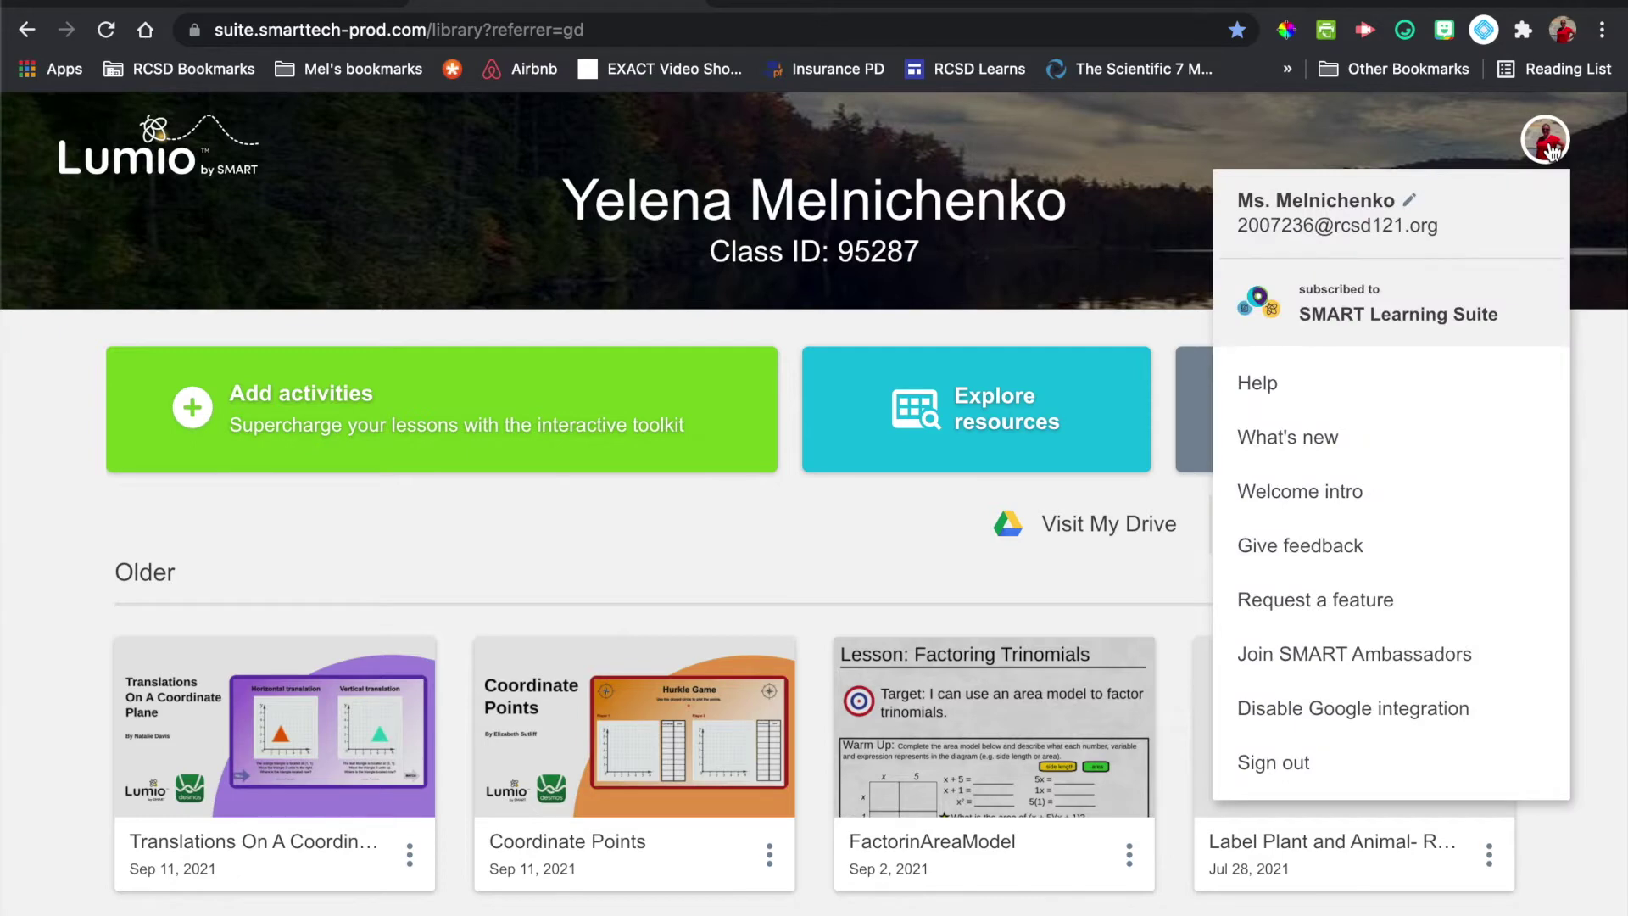
pyautogui.click(1273, 762)
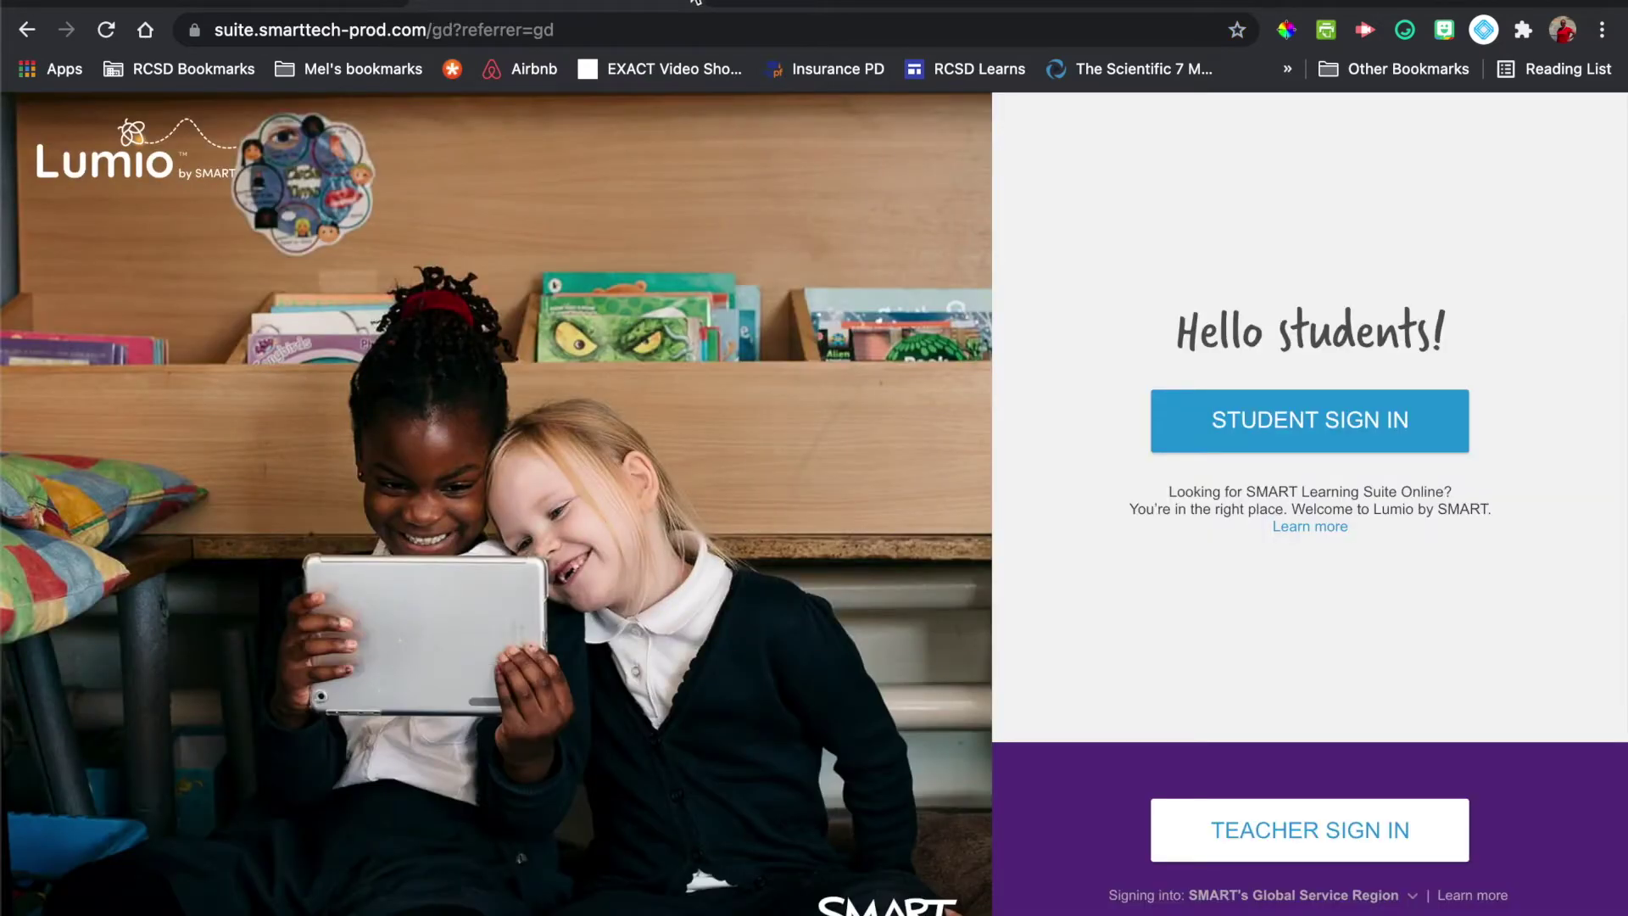
pyautogui.click(449, 2)
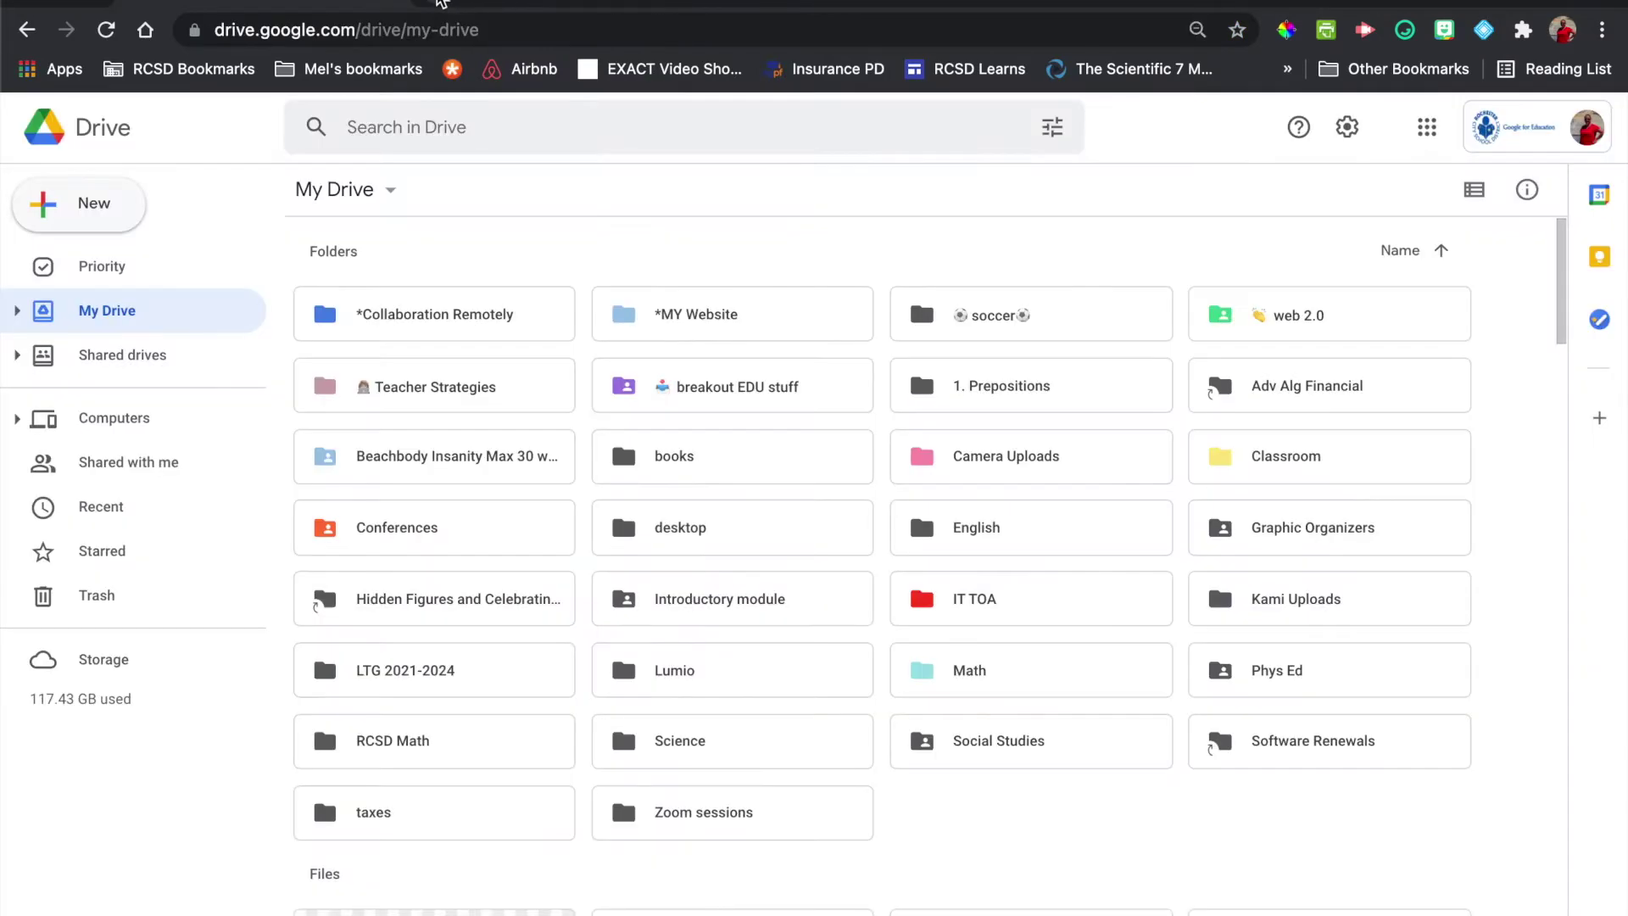
pyautogui.hotkey('ctrl', 't')
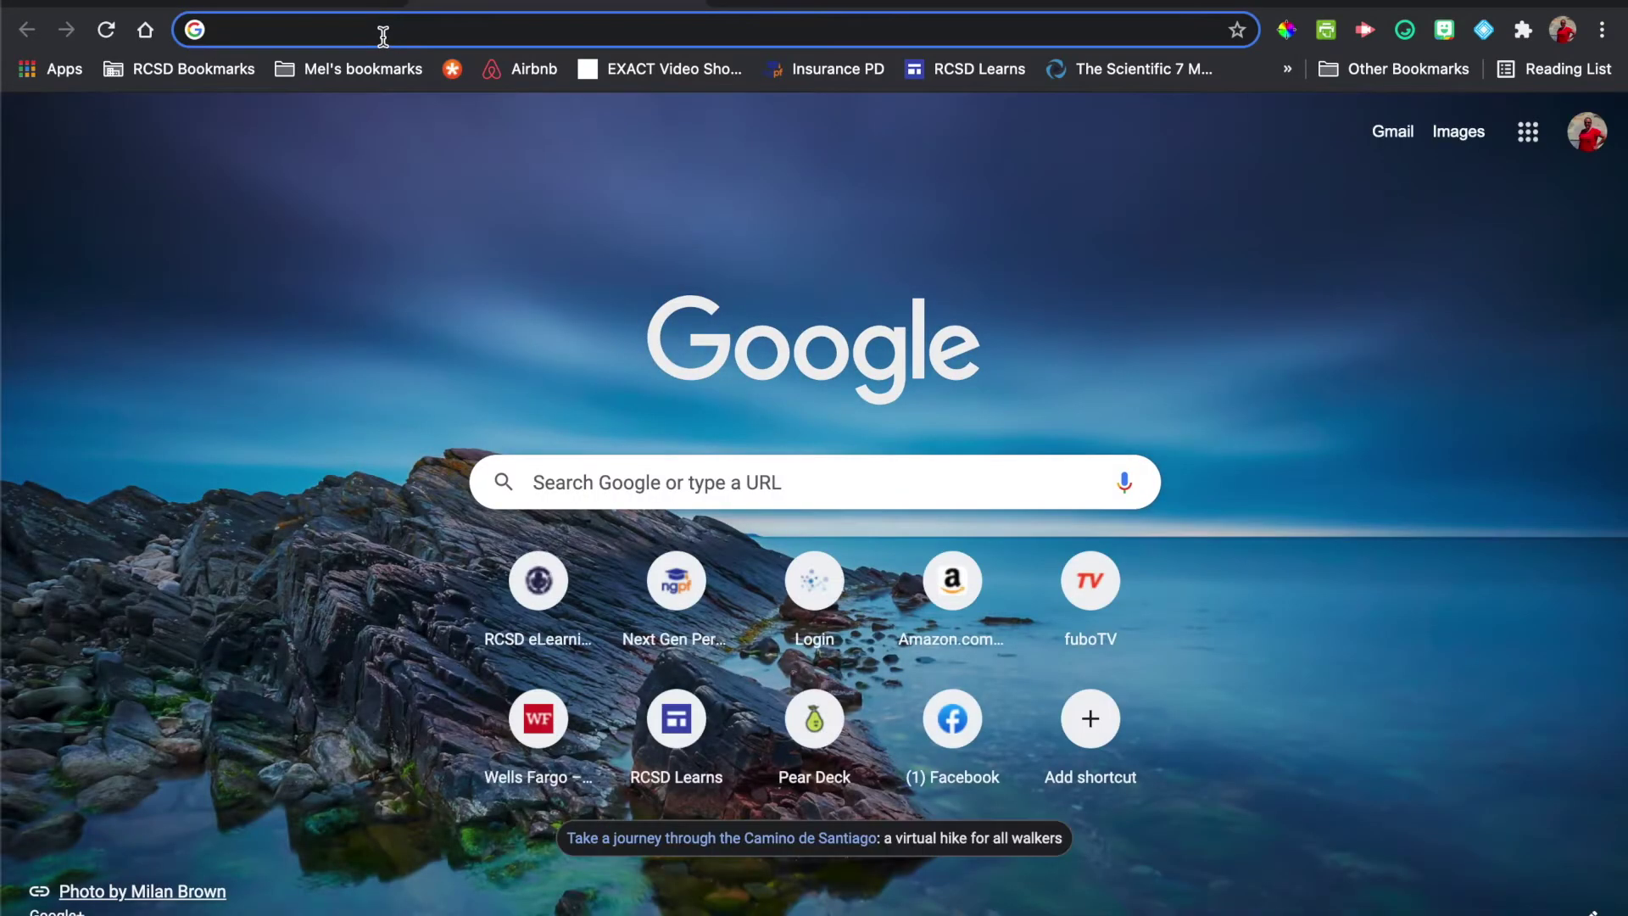
pyautogui.write('https://suite.smarttech-prod.com/')
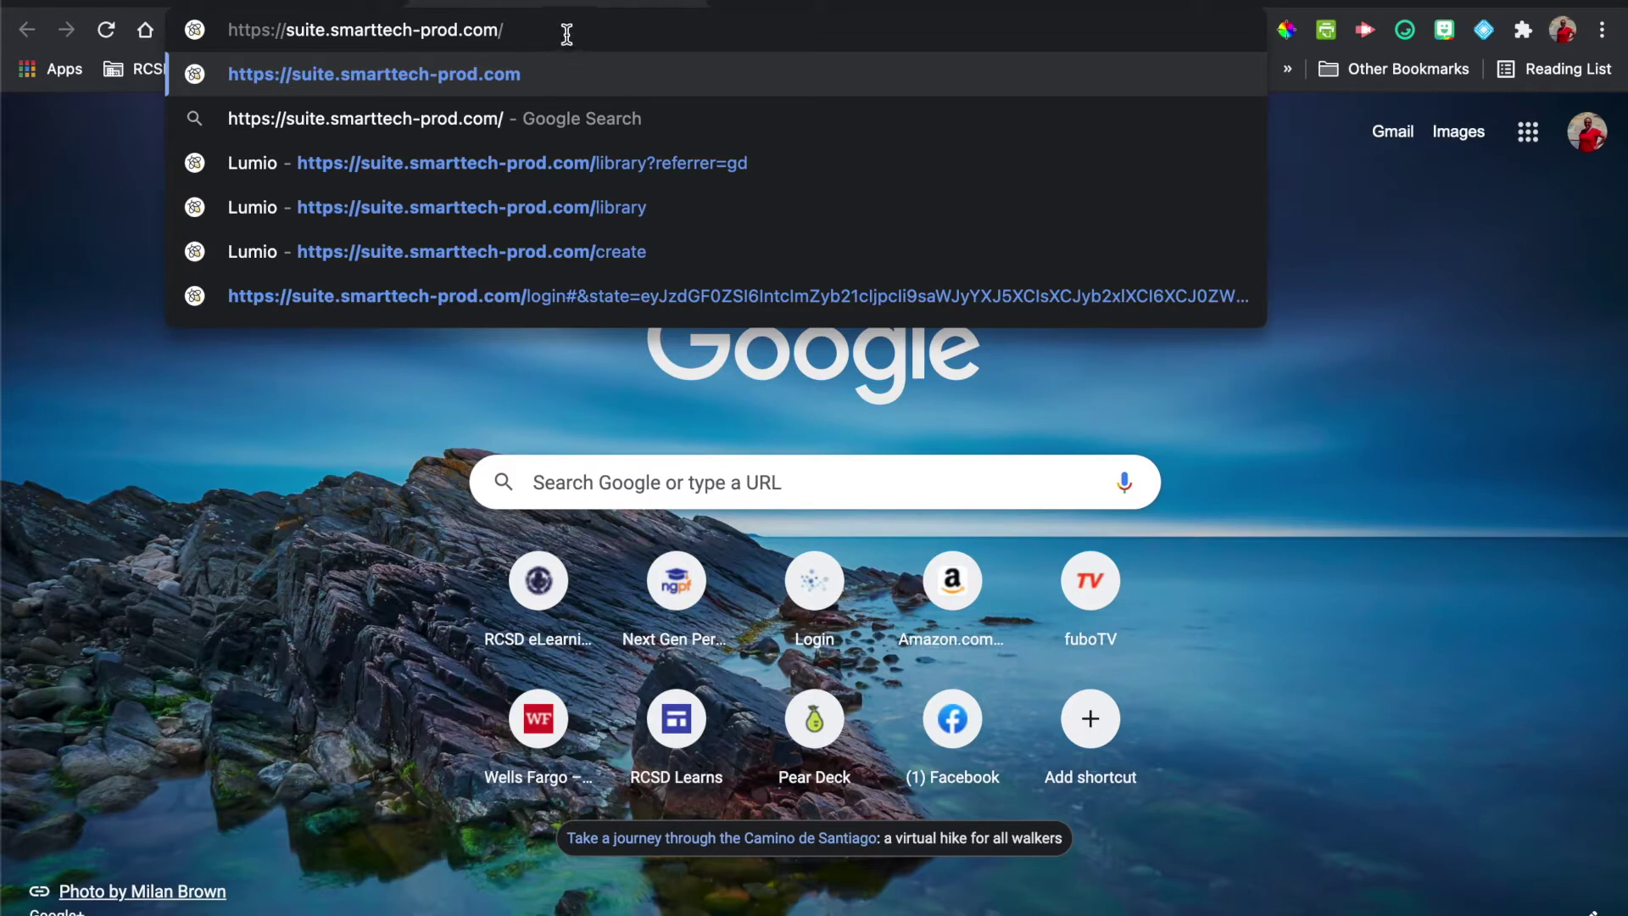
pyautogui.press('Return')
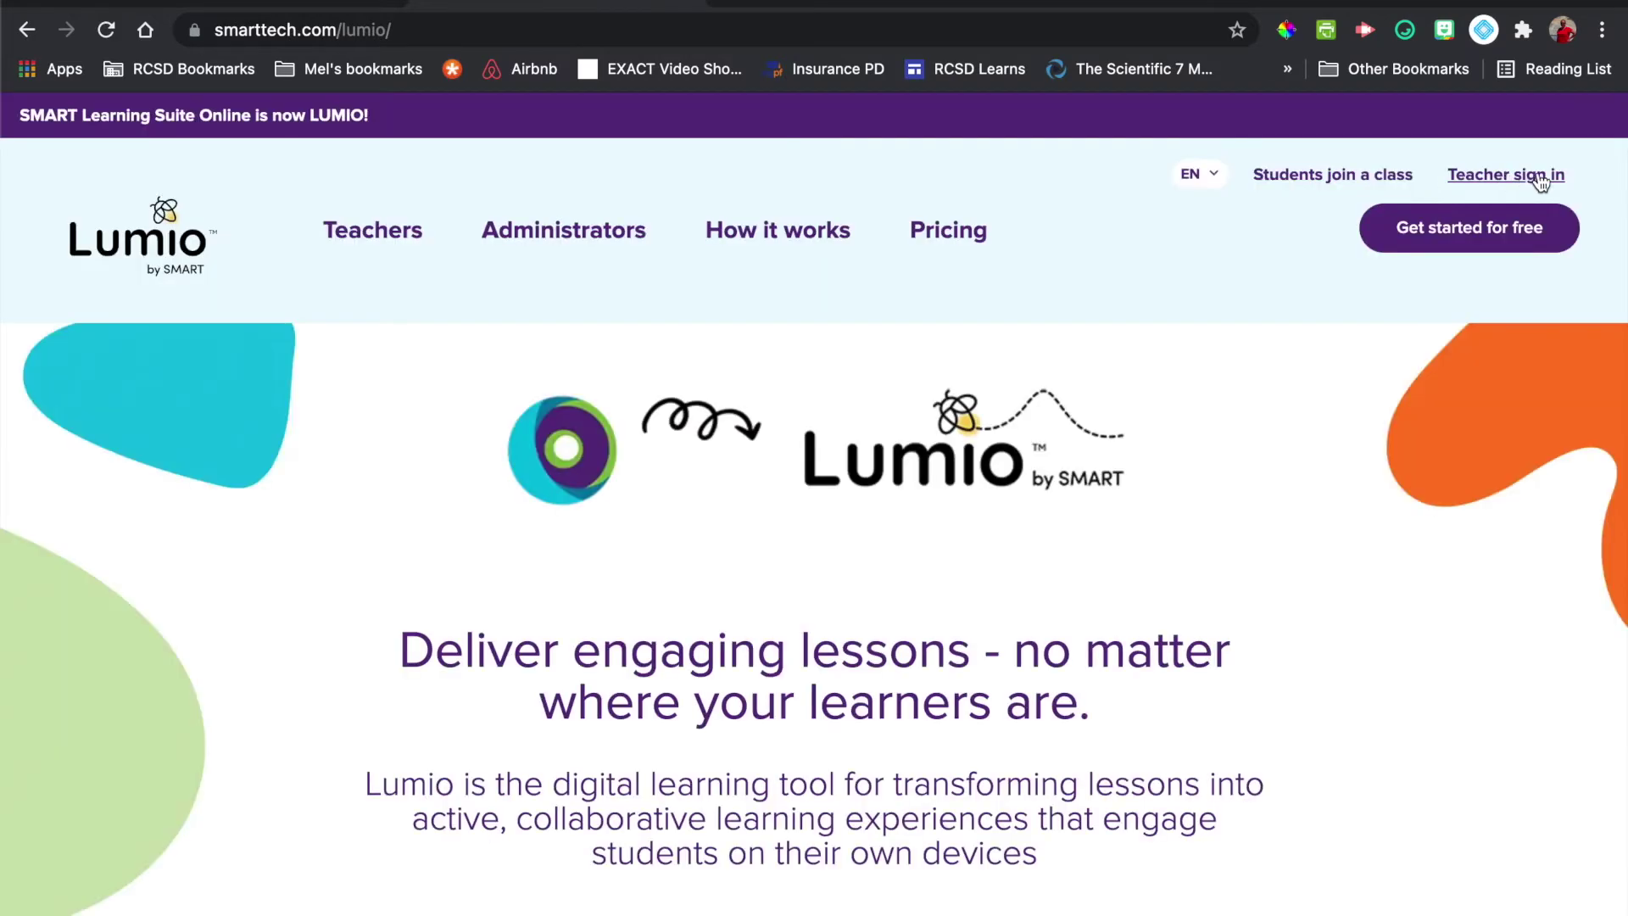
pyautogui.click(1511, 176)
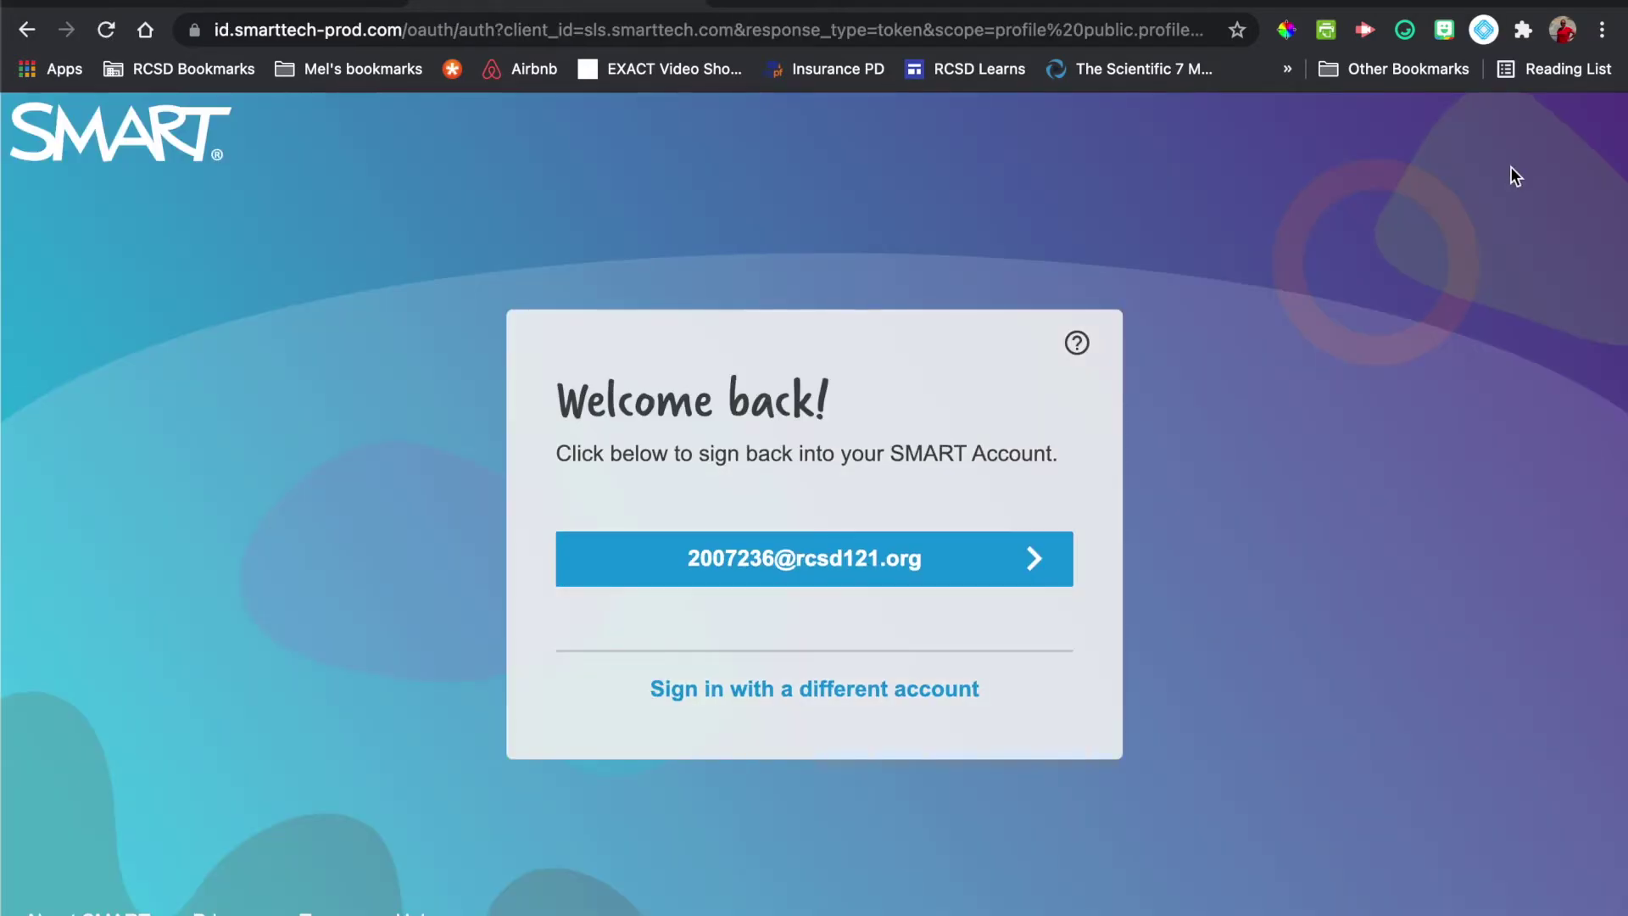
pyautogui.click(827, 562)
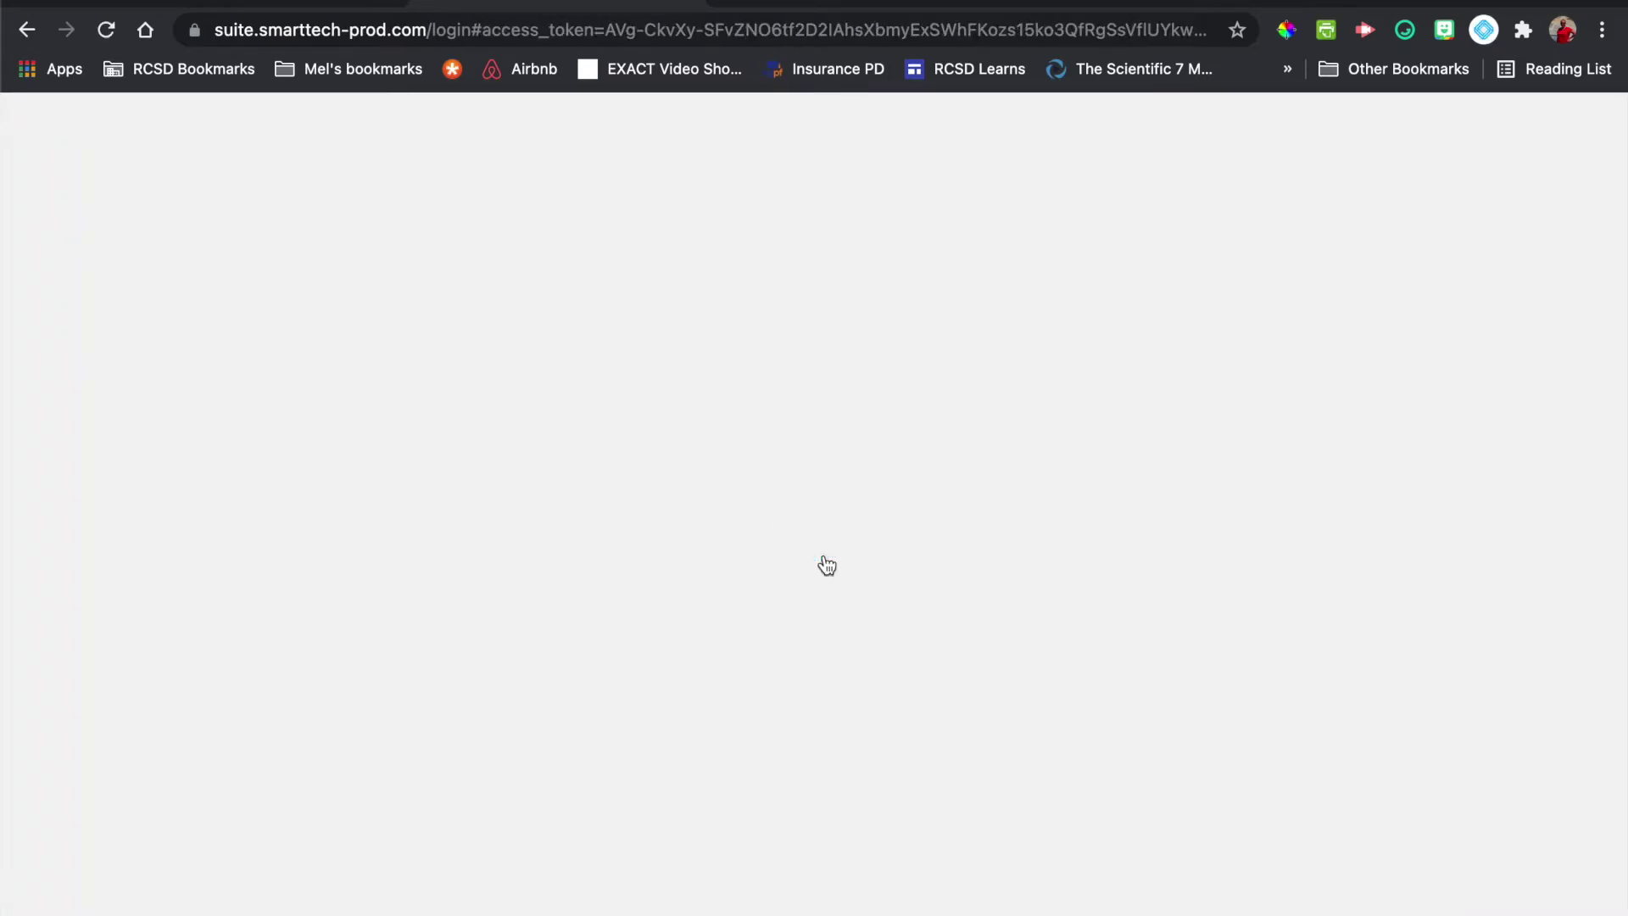
# - Look through the saved lessons in the Lumio library
pyautogui.scroll(-9, 679, 617)
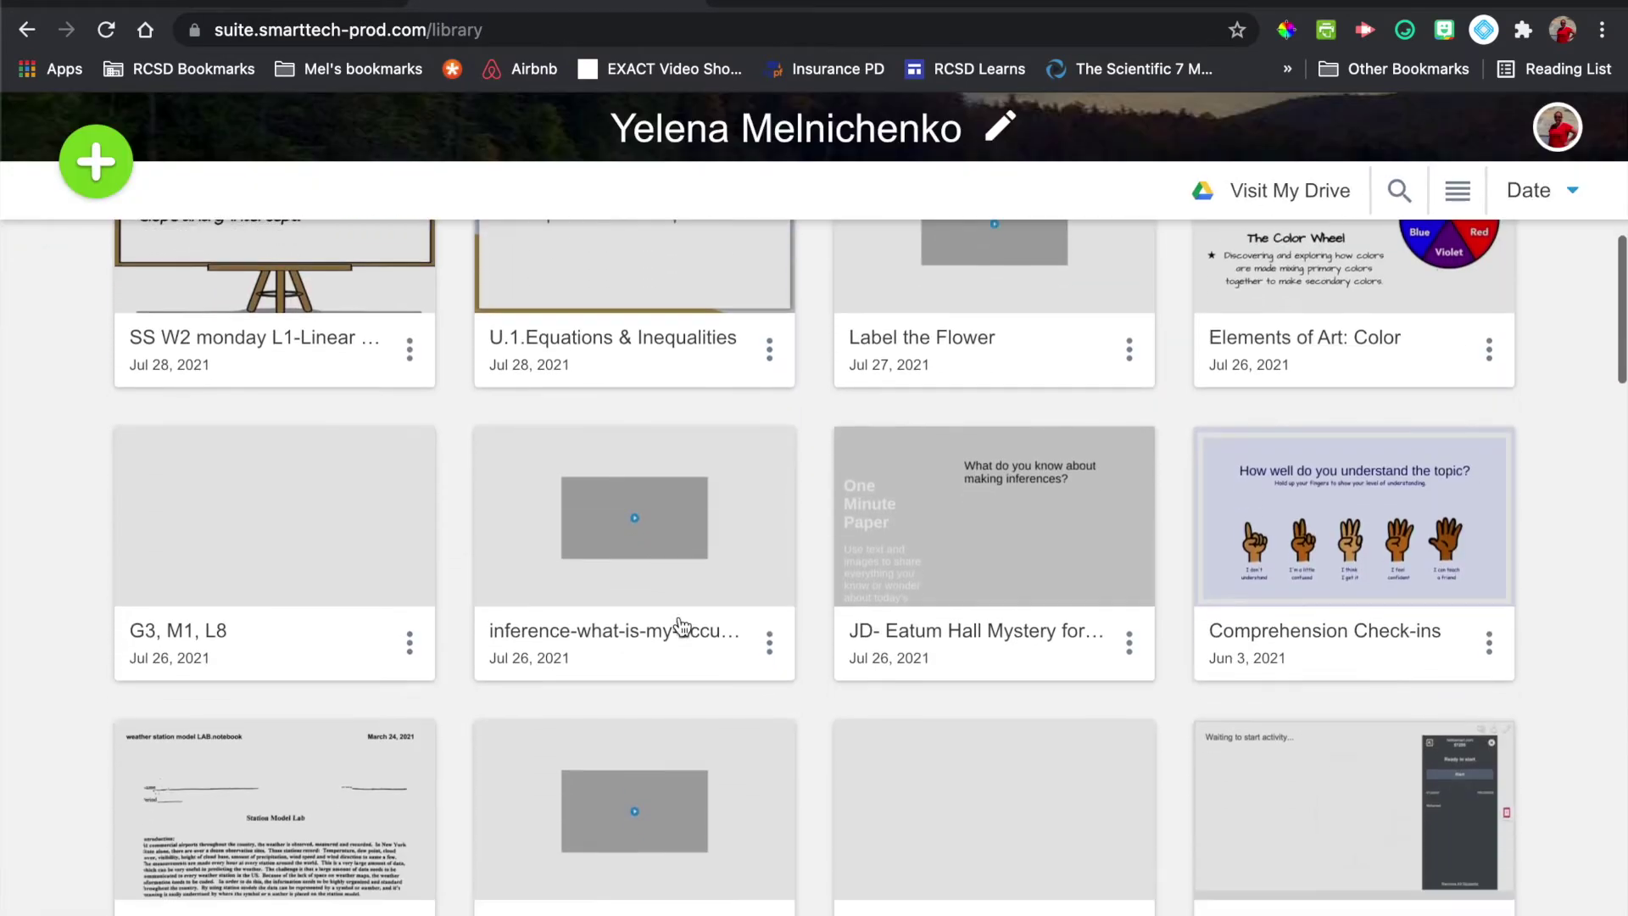
pyautogui.scroll(10, 679, 617)
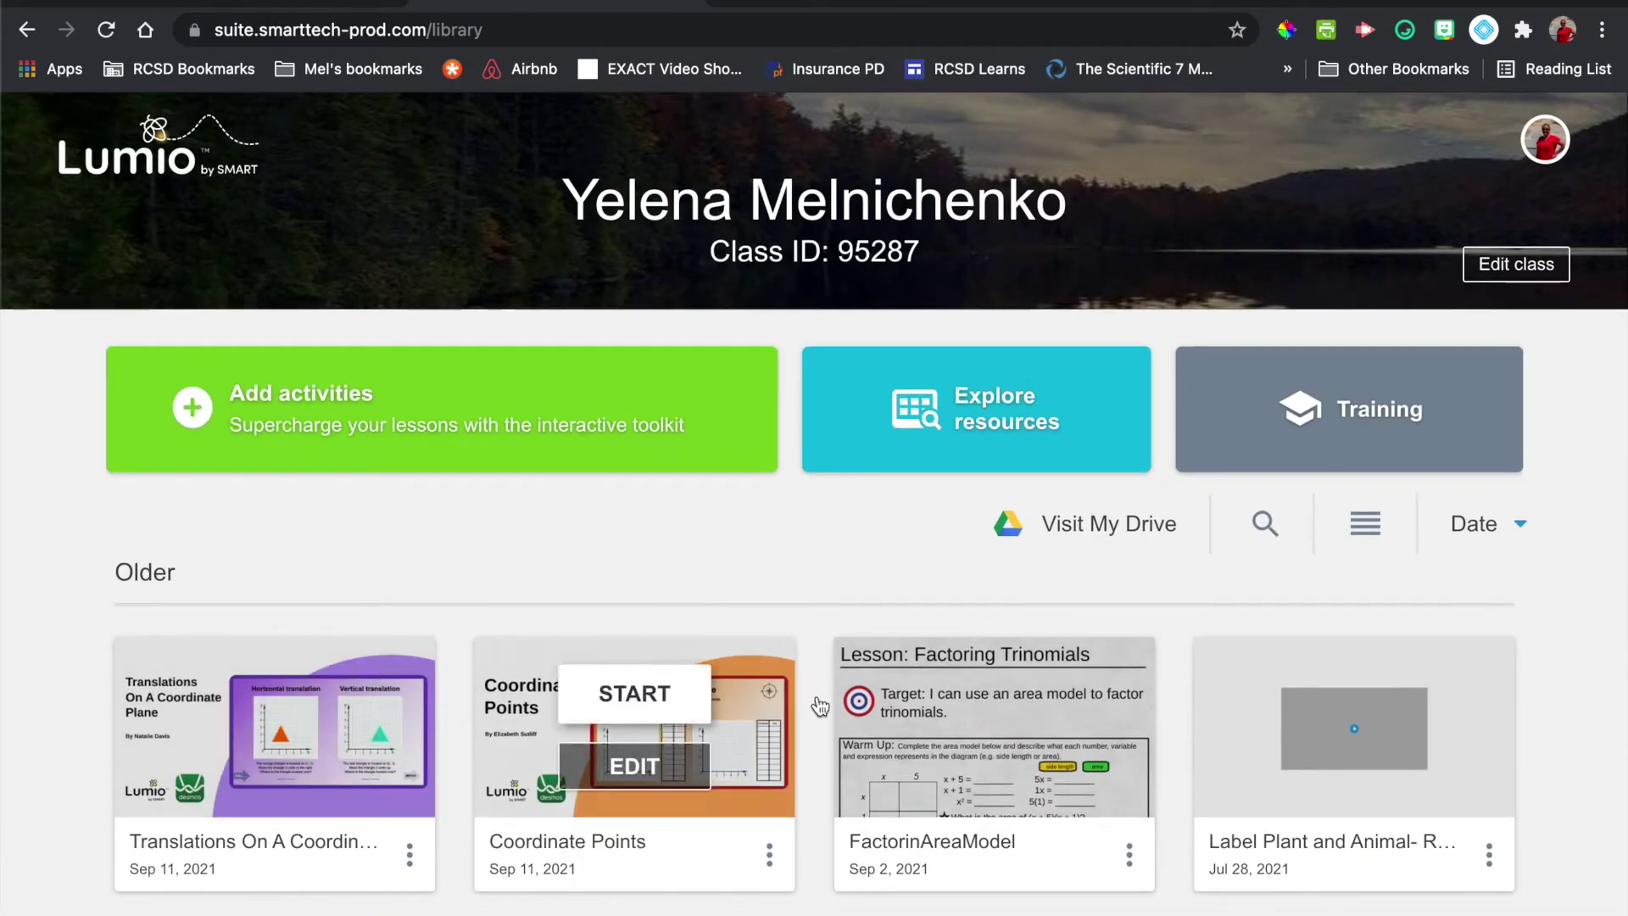
pyautogui.moveTo(605, 770)
pyautogui.scroll(-20, 604, 769)
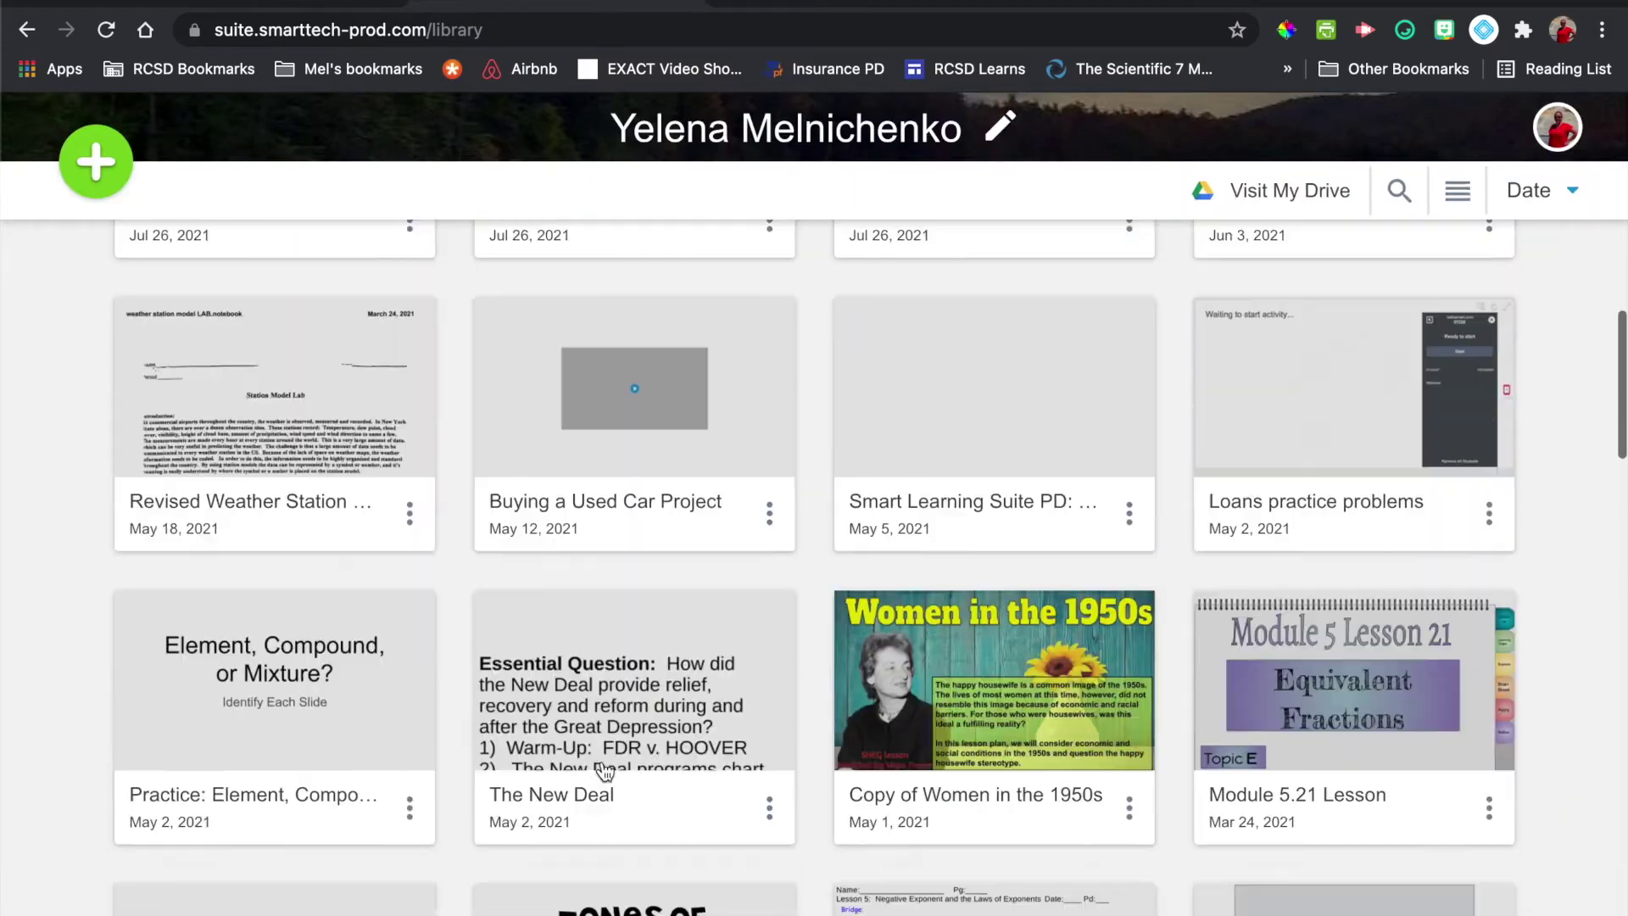
pyautogui.scroll(18, 604, 770)
pyautogui.scroll(2, 605, 769)
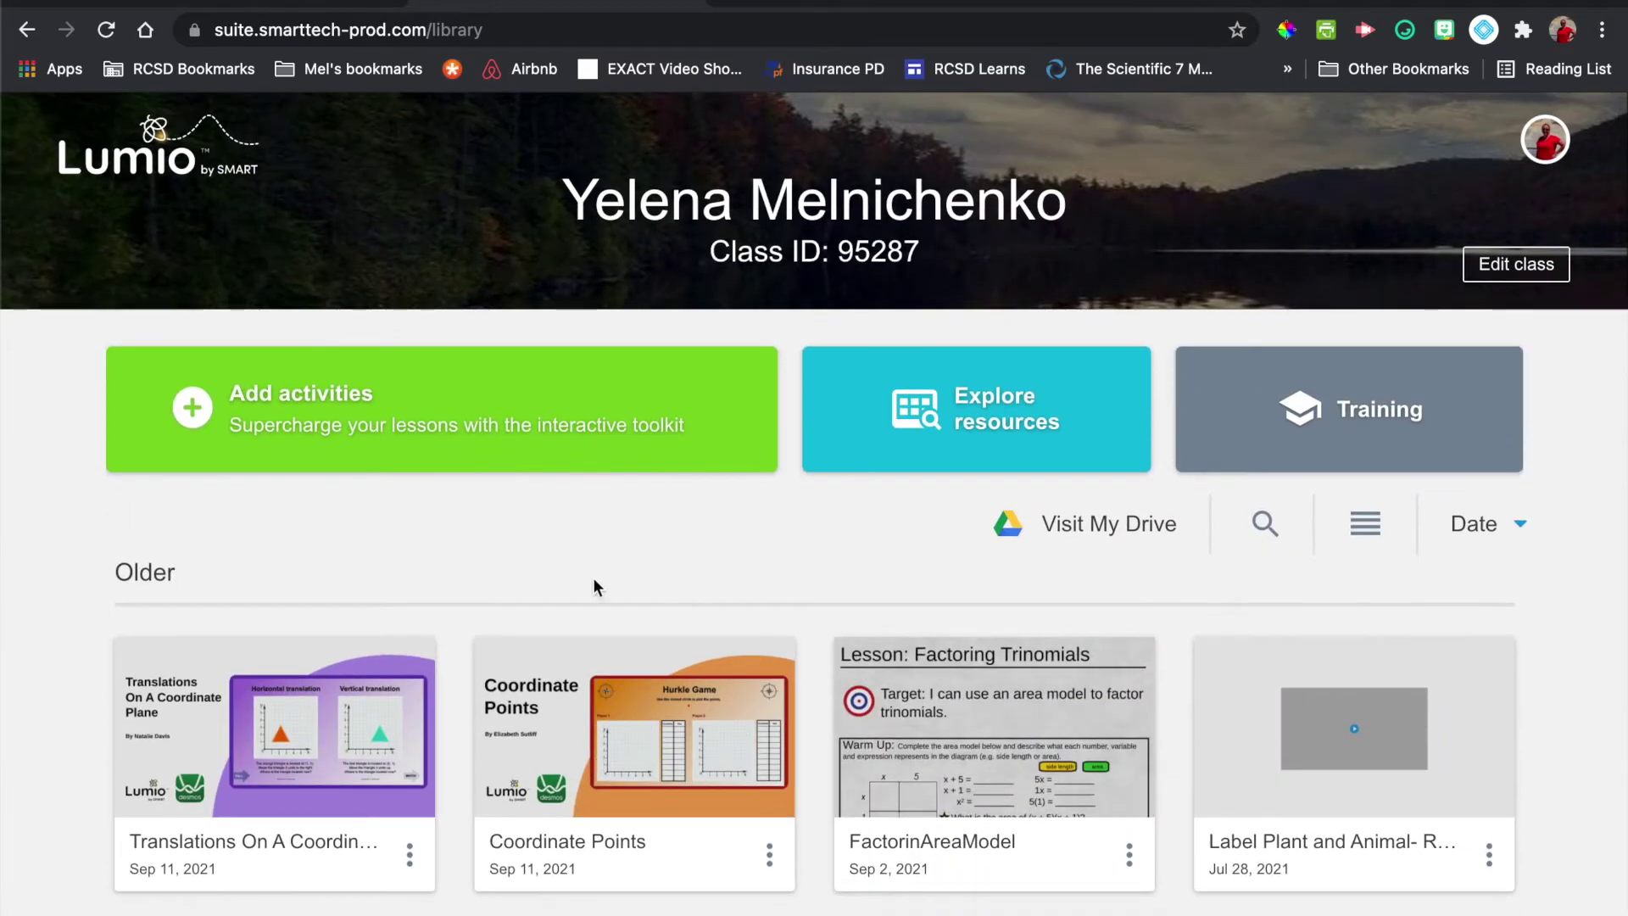
pyautogui.moveTo(342, 659)
pyautogui.scroll(-6, 794, 672)
pyautogui.scroll(6, 795, 670)
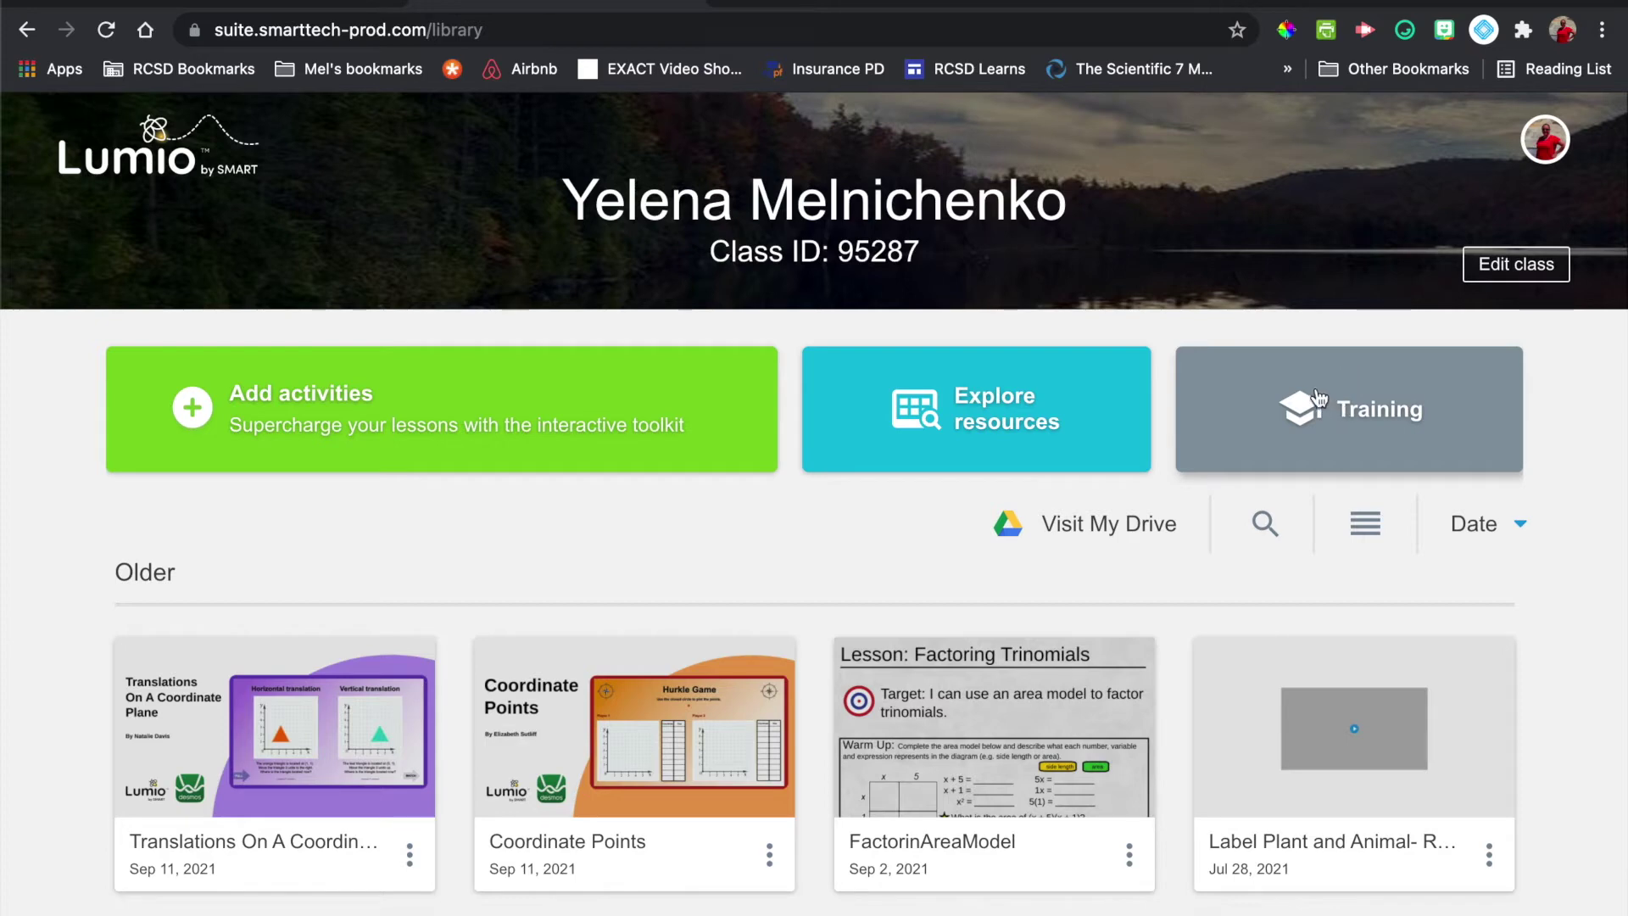
# - Search the shared lesson resources for "integers"
pyautogui.click(994, 405)
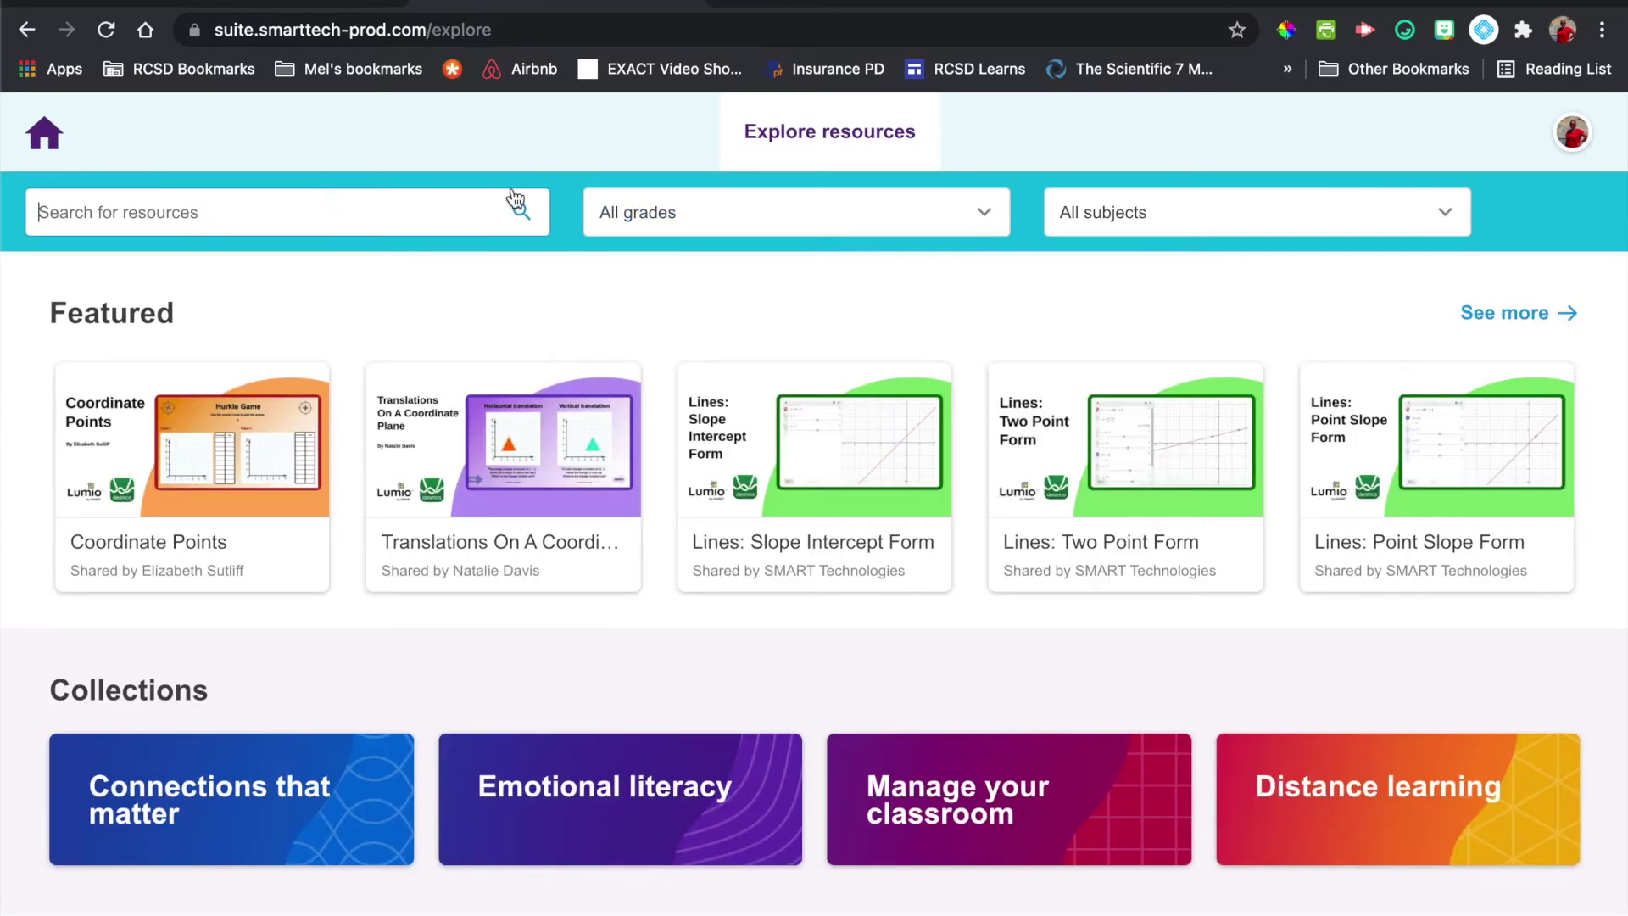
pyautogui.write('integer')
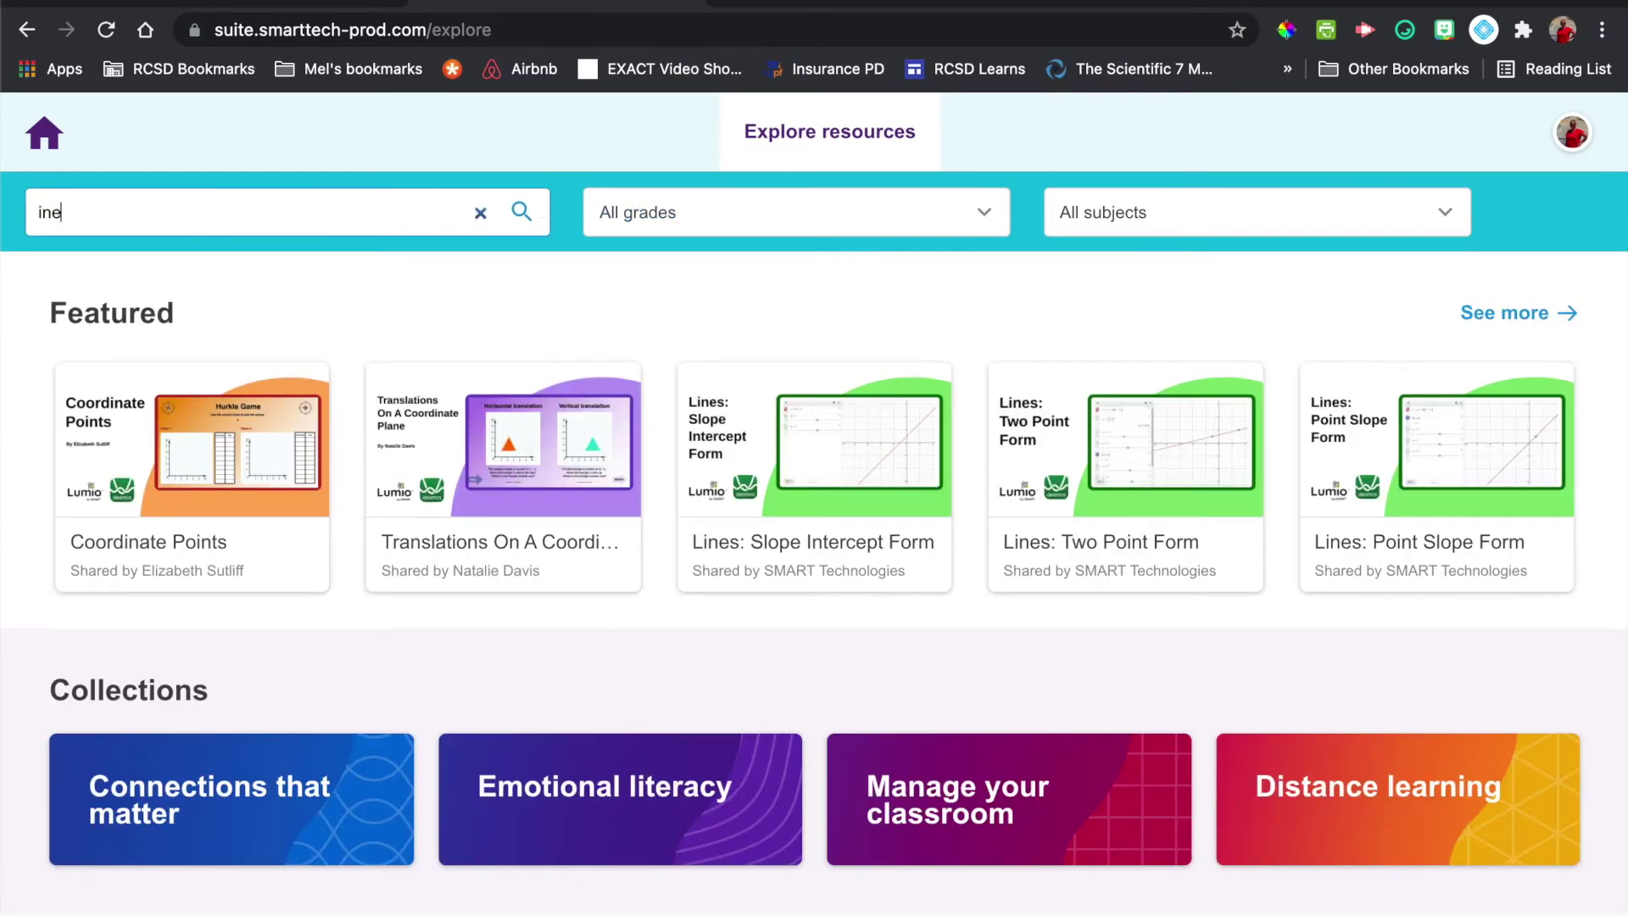
pyautogui.write('s')
pyautogui.press('Return')
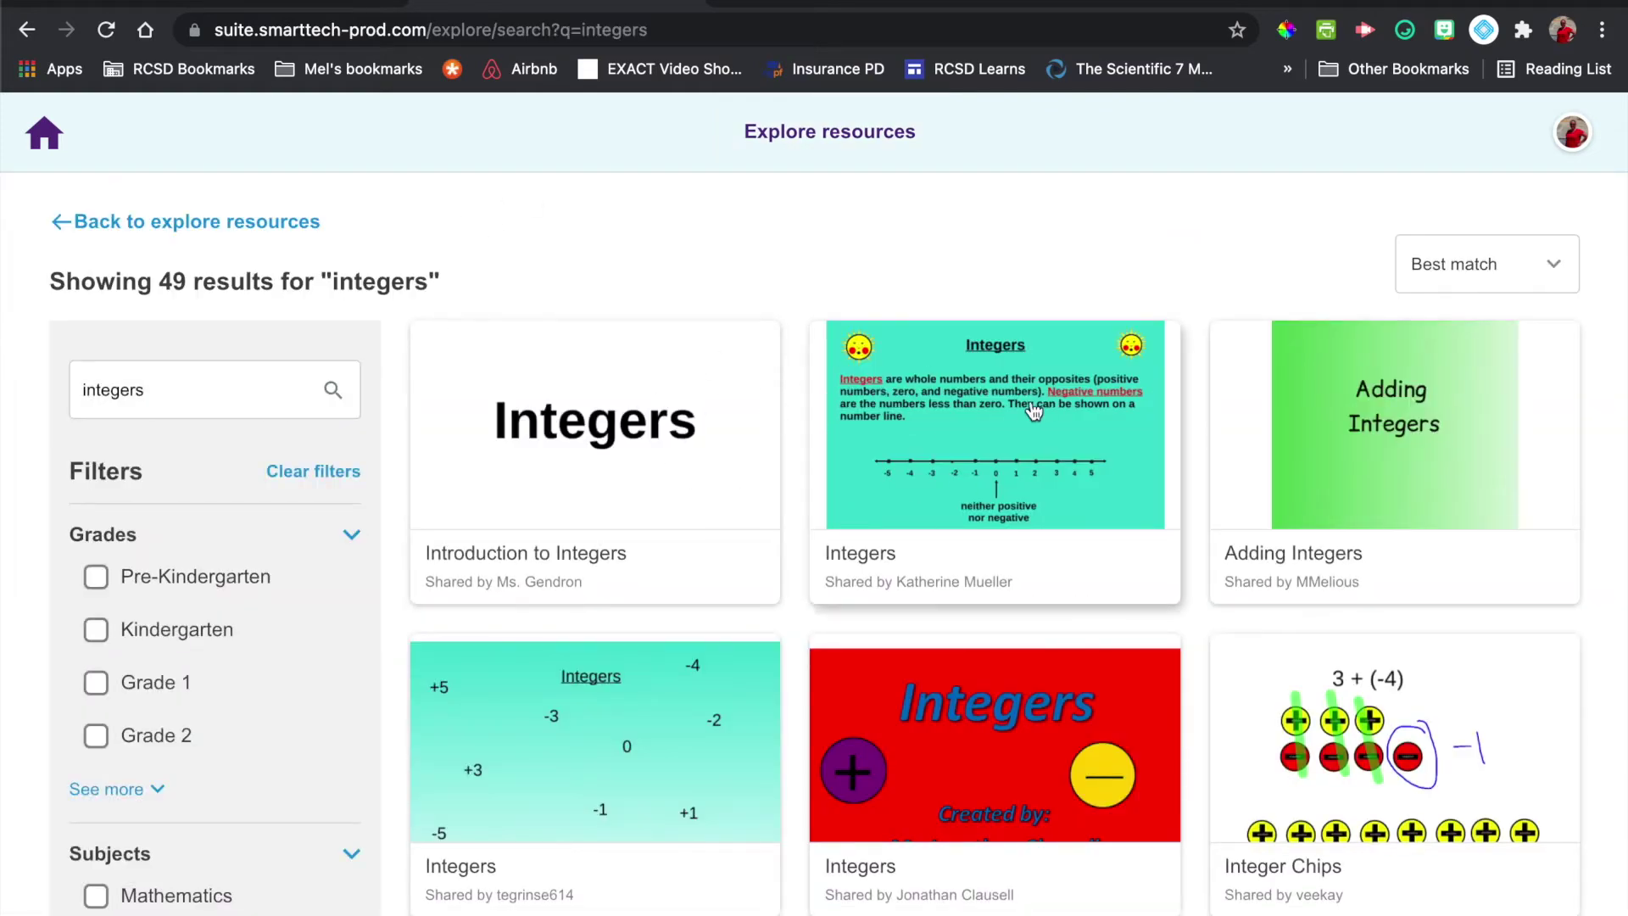
# - Browse the search results and preview the shared "Integers" lesson with the teal number-line cover
pyautogui.scroll(-5, 737, 664)
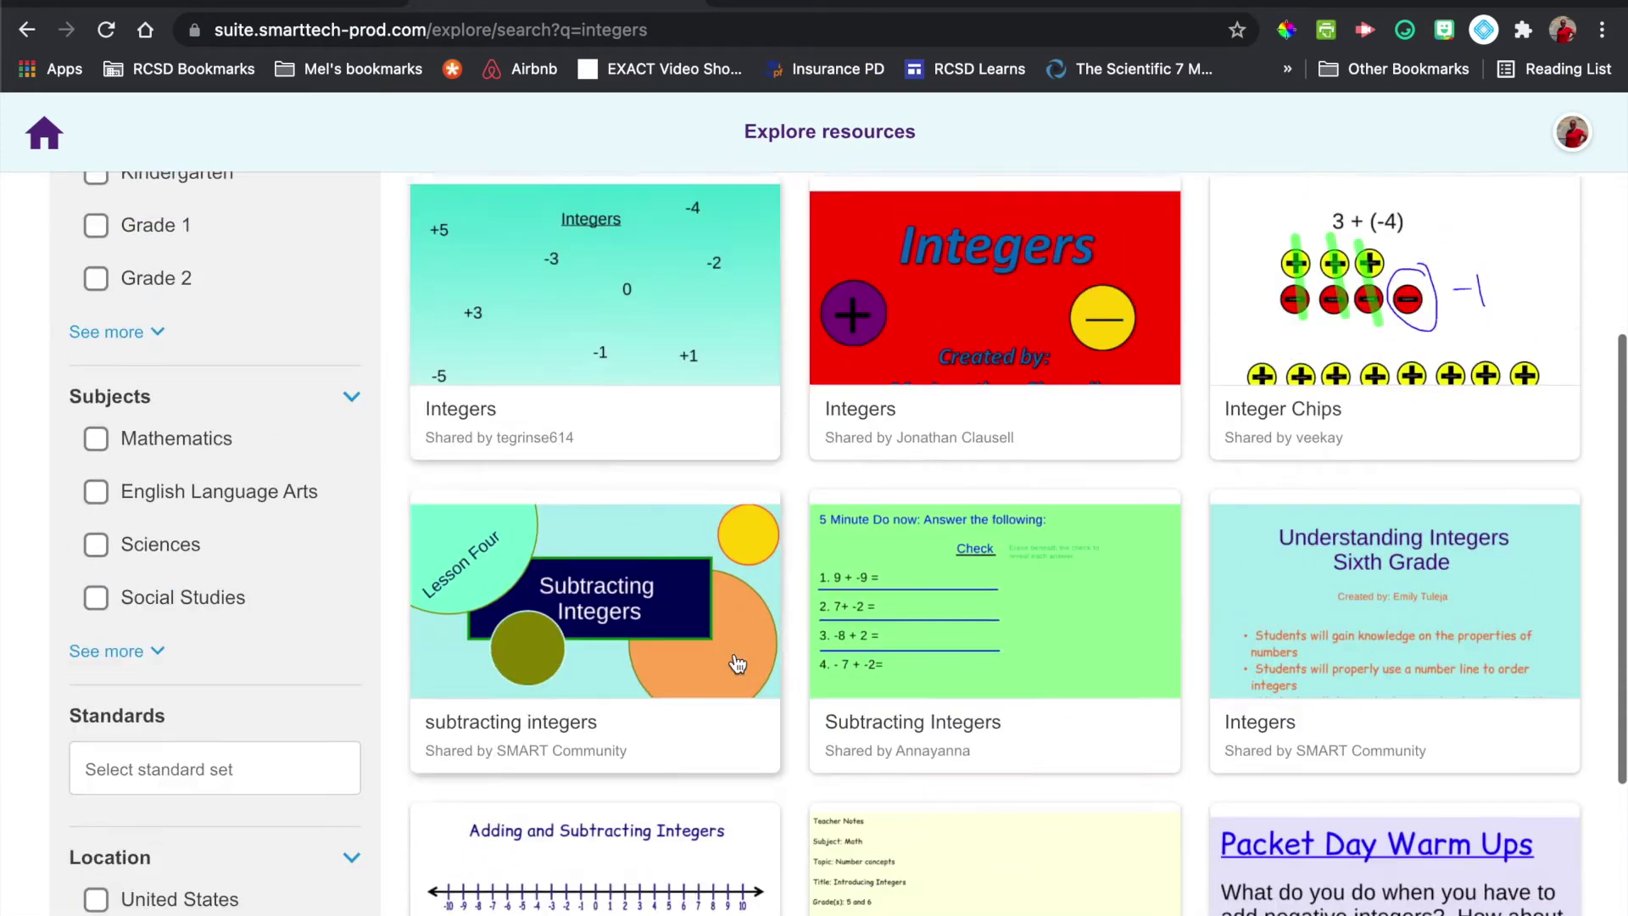
pyautogui.scroll(5, 997, 420)
pyautogui.click(997, 420)
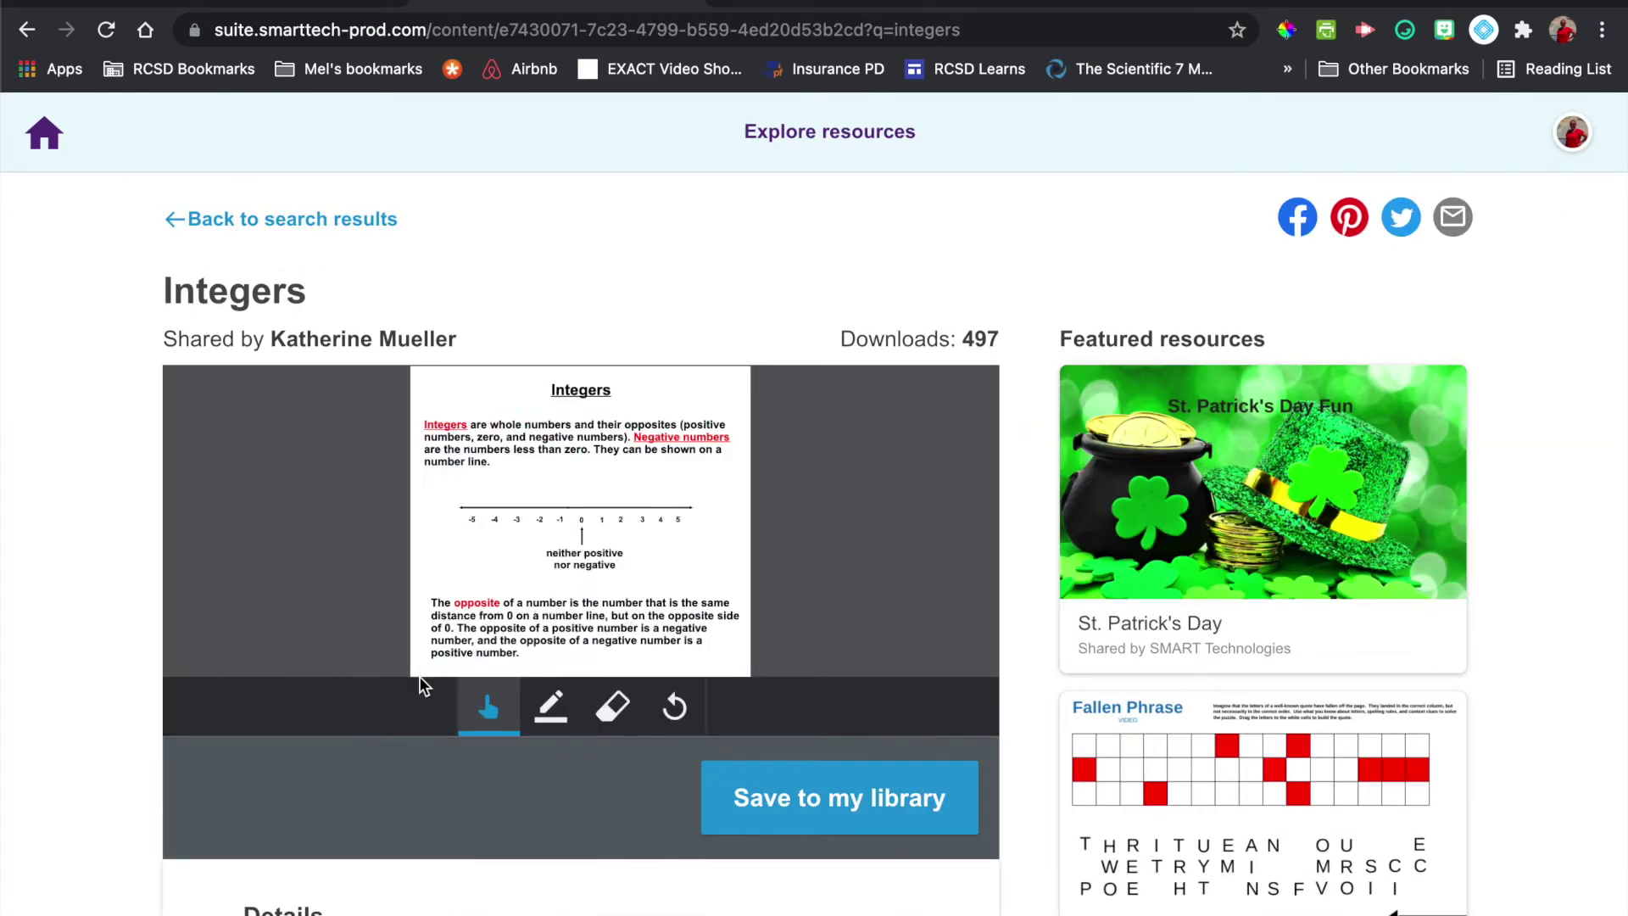
pyautogui.scroll(-2, 419, 675)
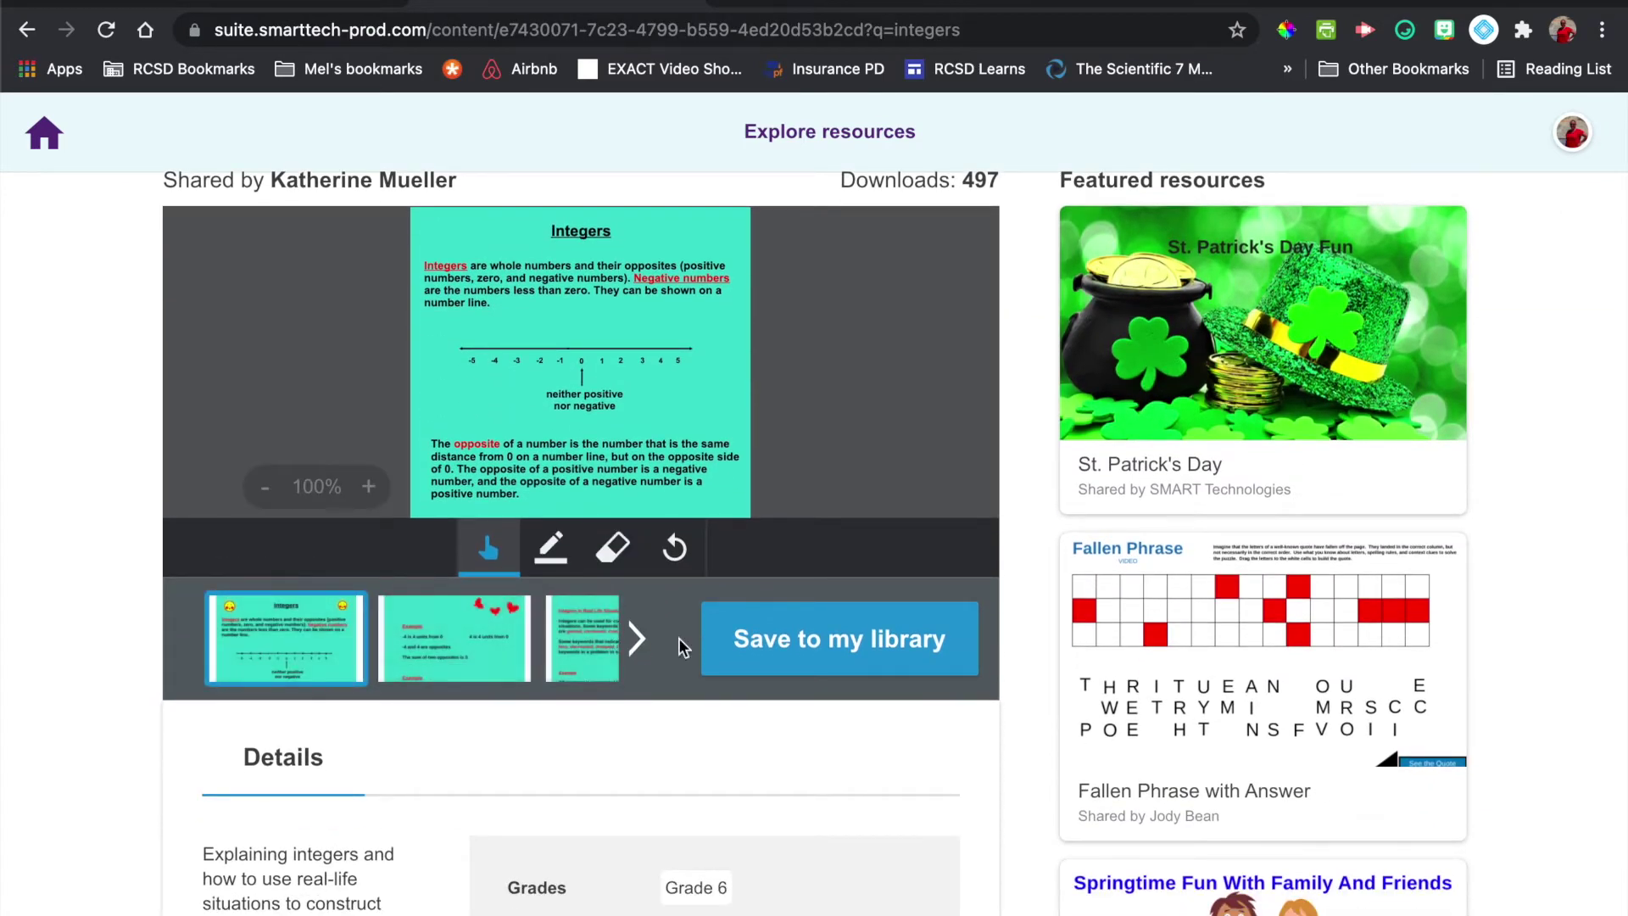
pyautogui.scroll(2, 703, 564)
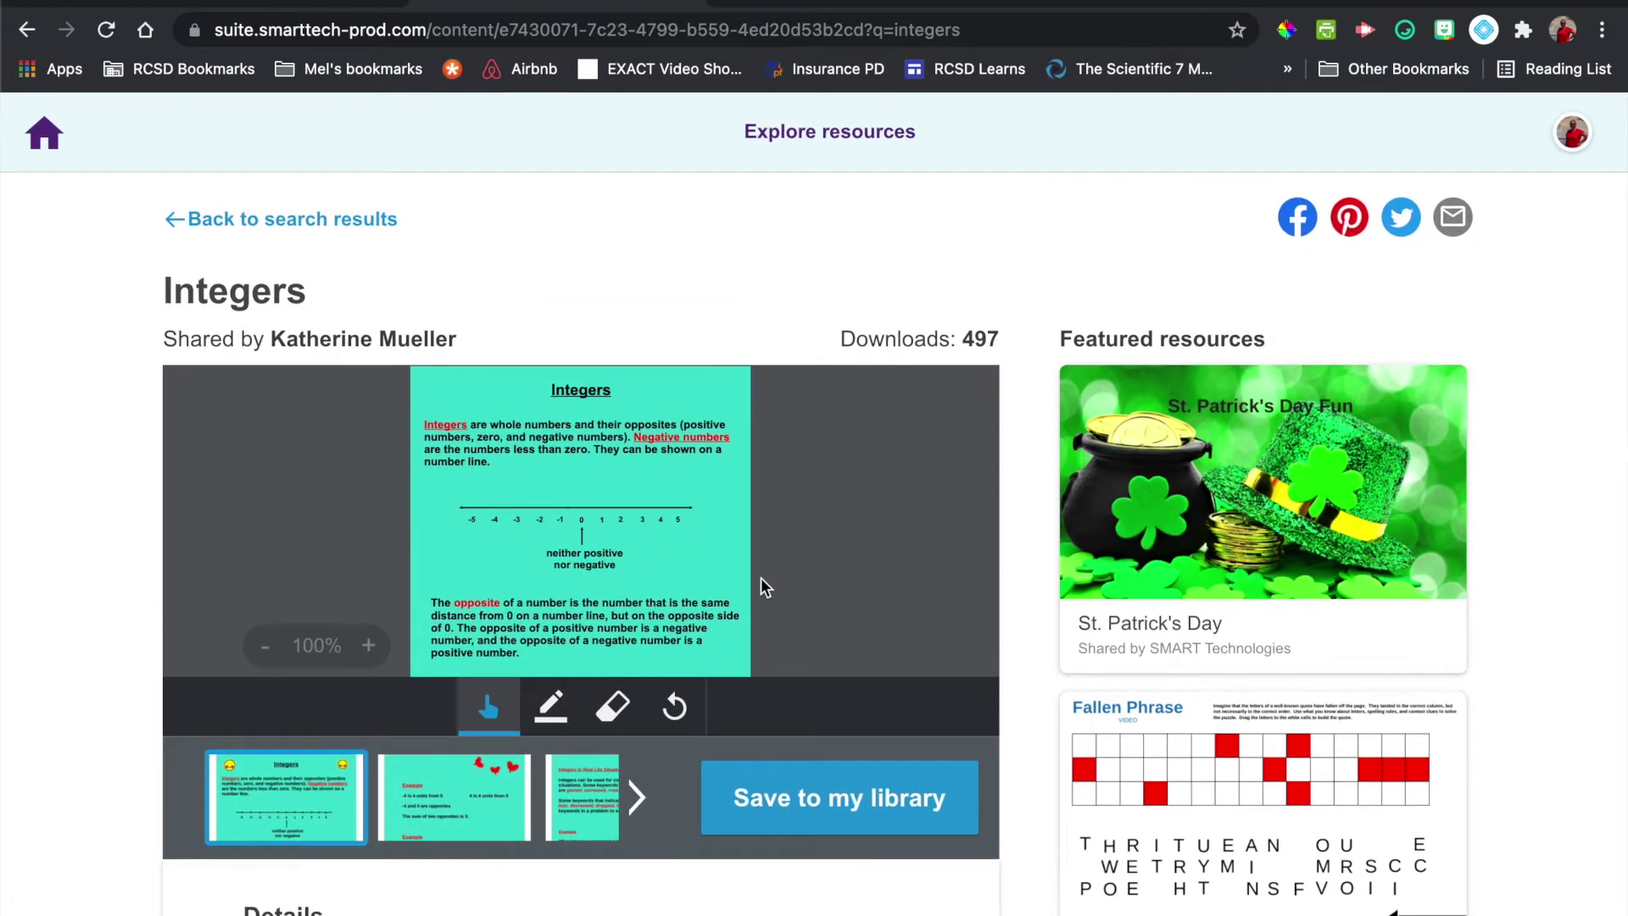
# - Return to the library home page and start adding activities to a new lesson
pyautogui.click(45, 133)
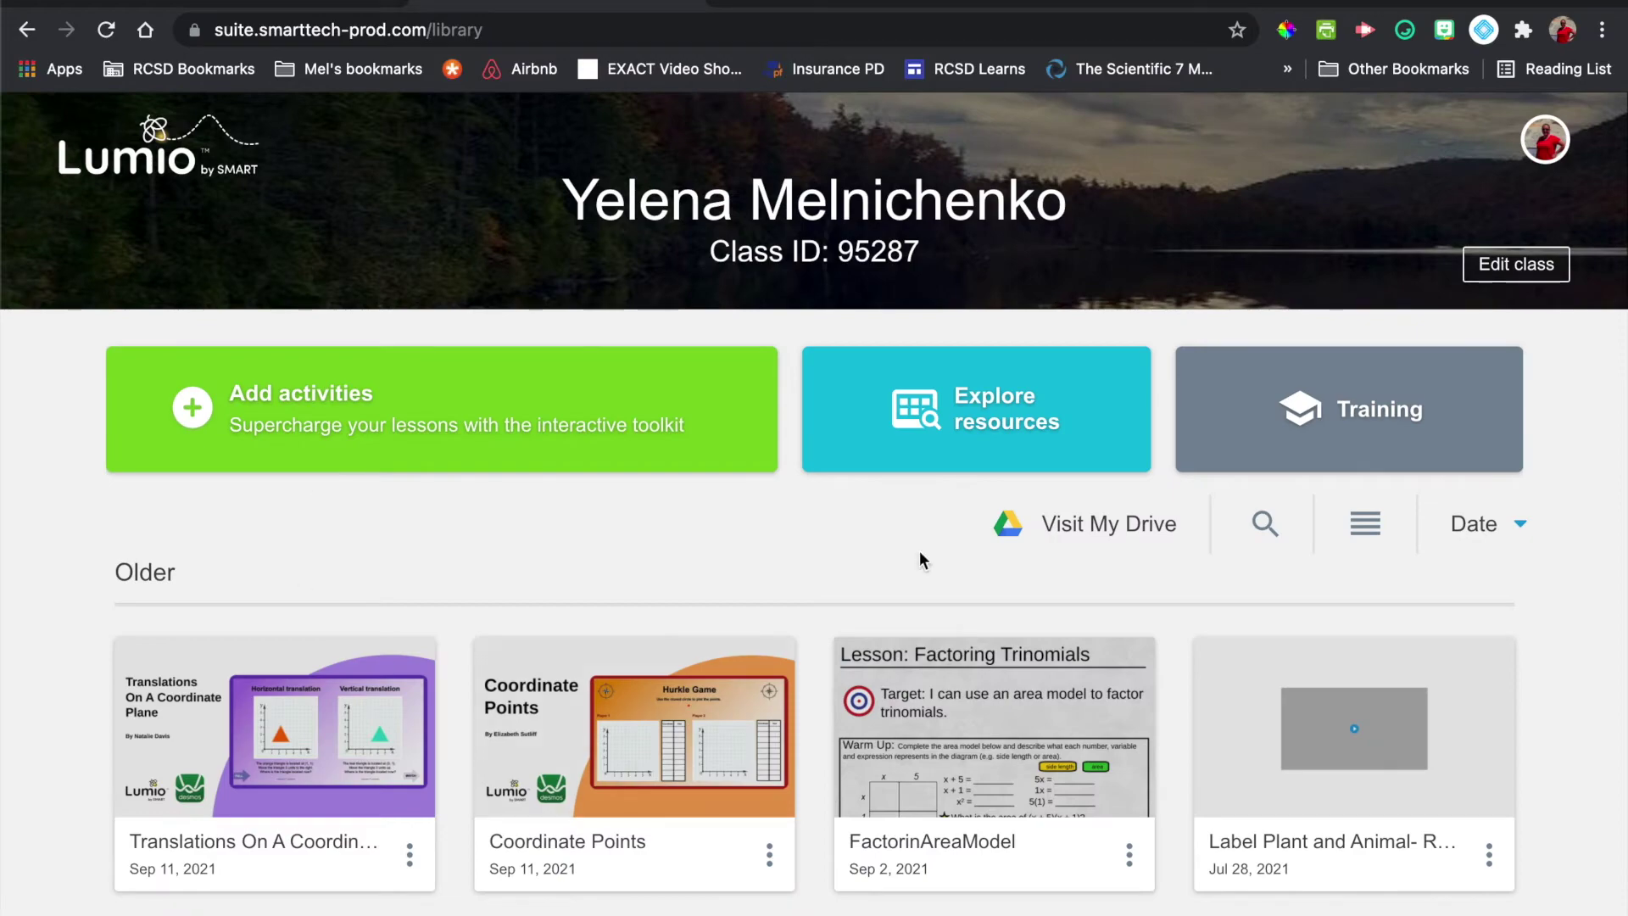
pyautogui.scroll(-10, 514, 632)
pyautogui.scroll(10, 514, 631)
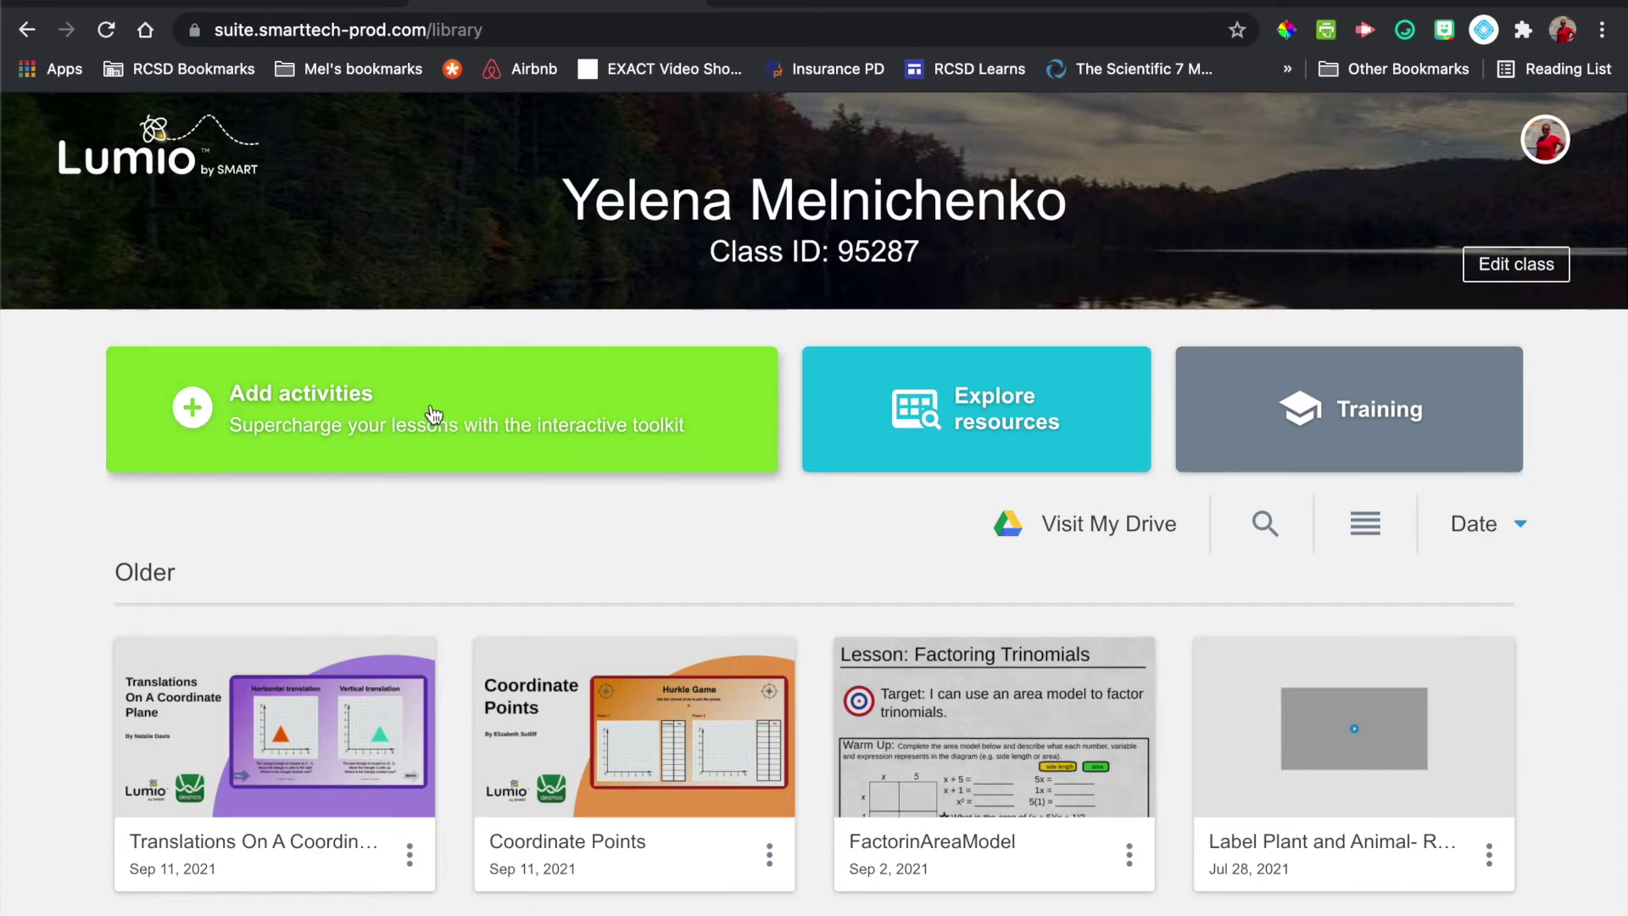
pyautogui.click(331, 407)
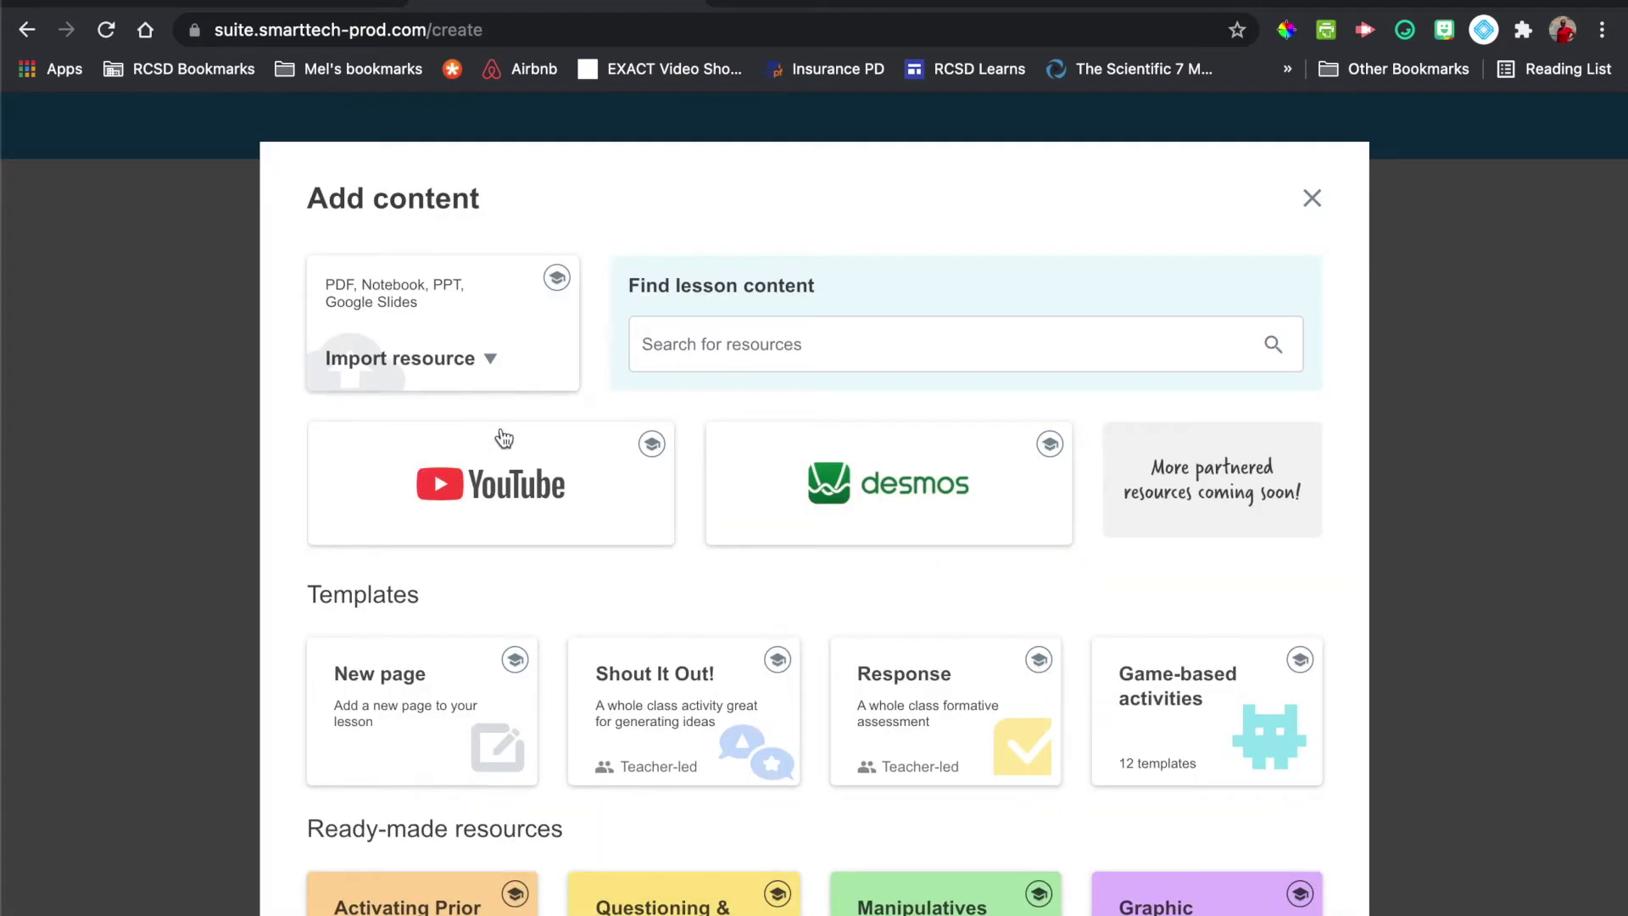
# - Examine the available import sources, templates and ready-made resources for adding lesson content
pyautogui.scroll(-3, 520, 543)
pyautogui.scroll(3, 520, 545)
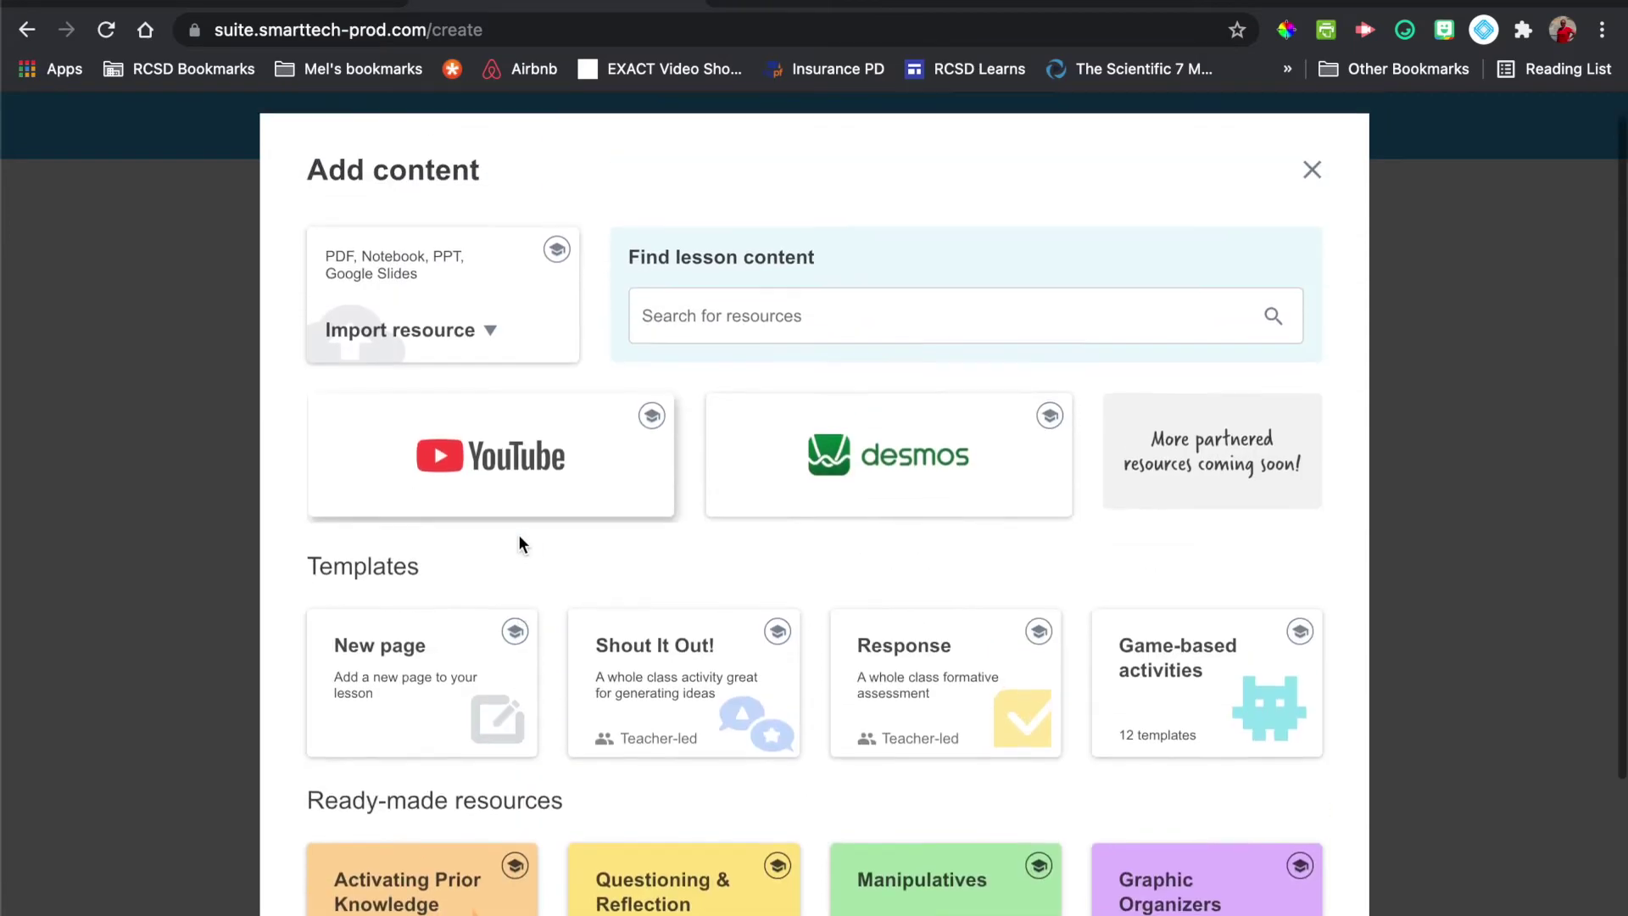
pyautogui.scroll(-1, 591, 573)
pyautogui.scroll(-1, 590, 573)
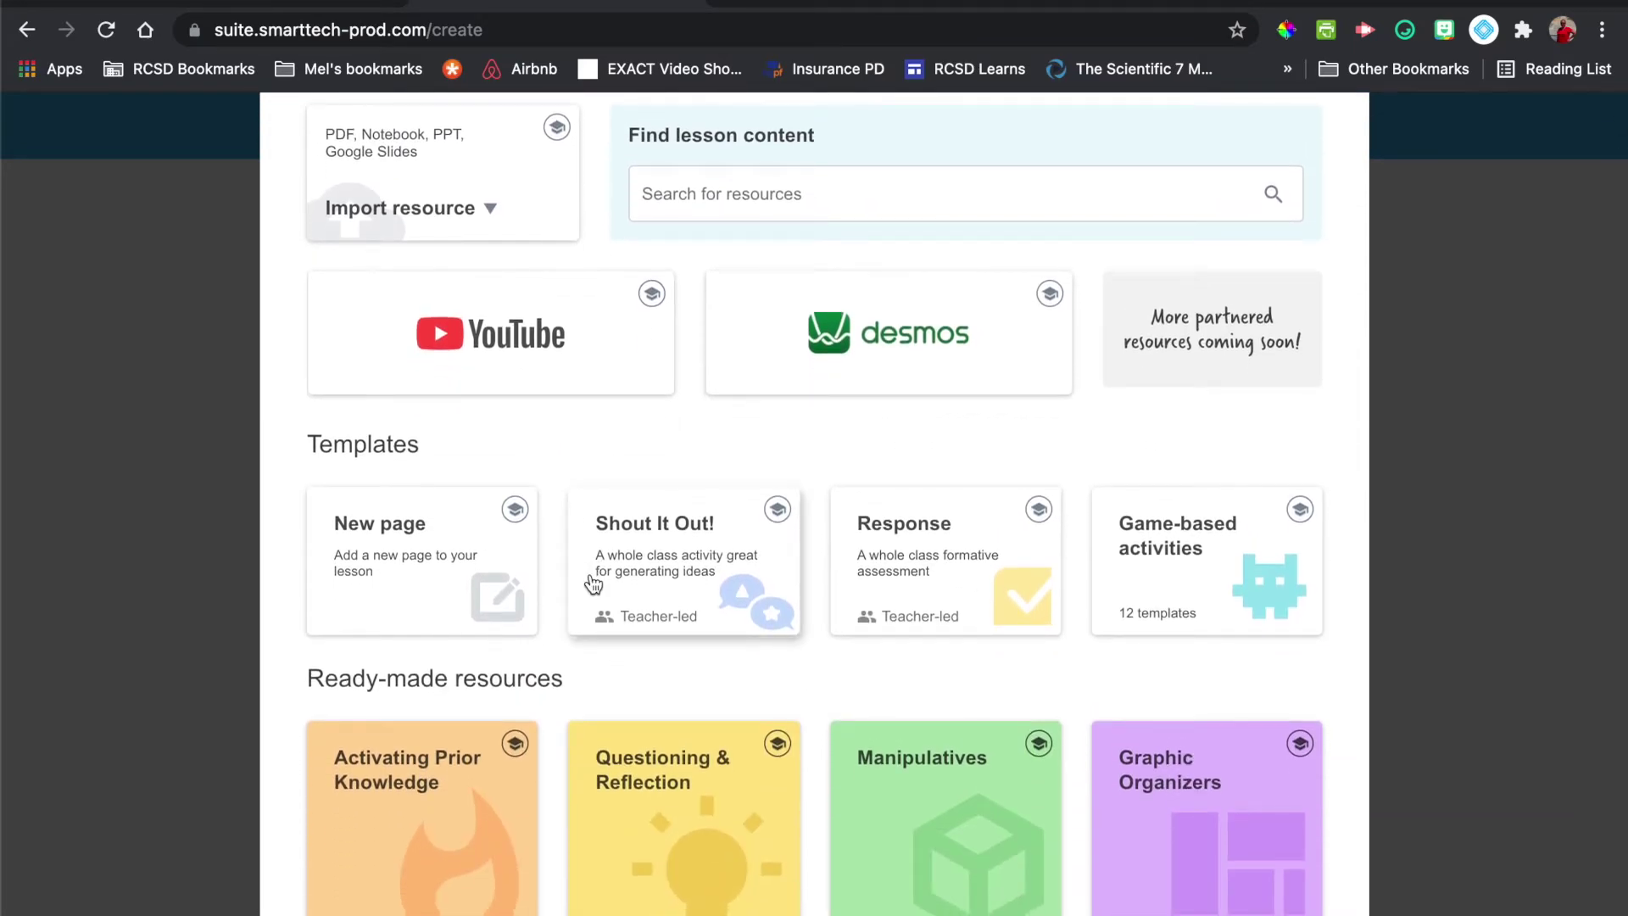
pyautogui.scroll(3, 701, 452)
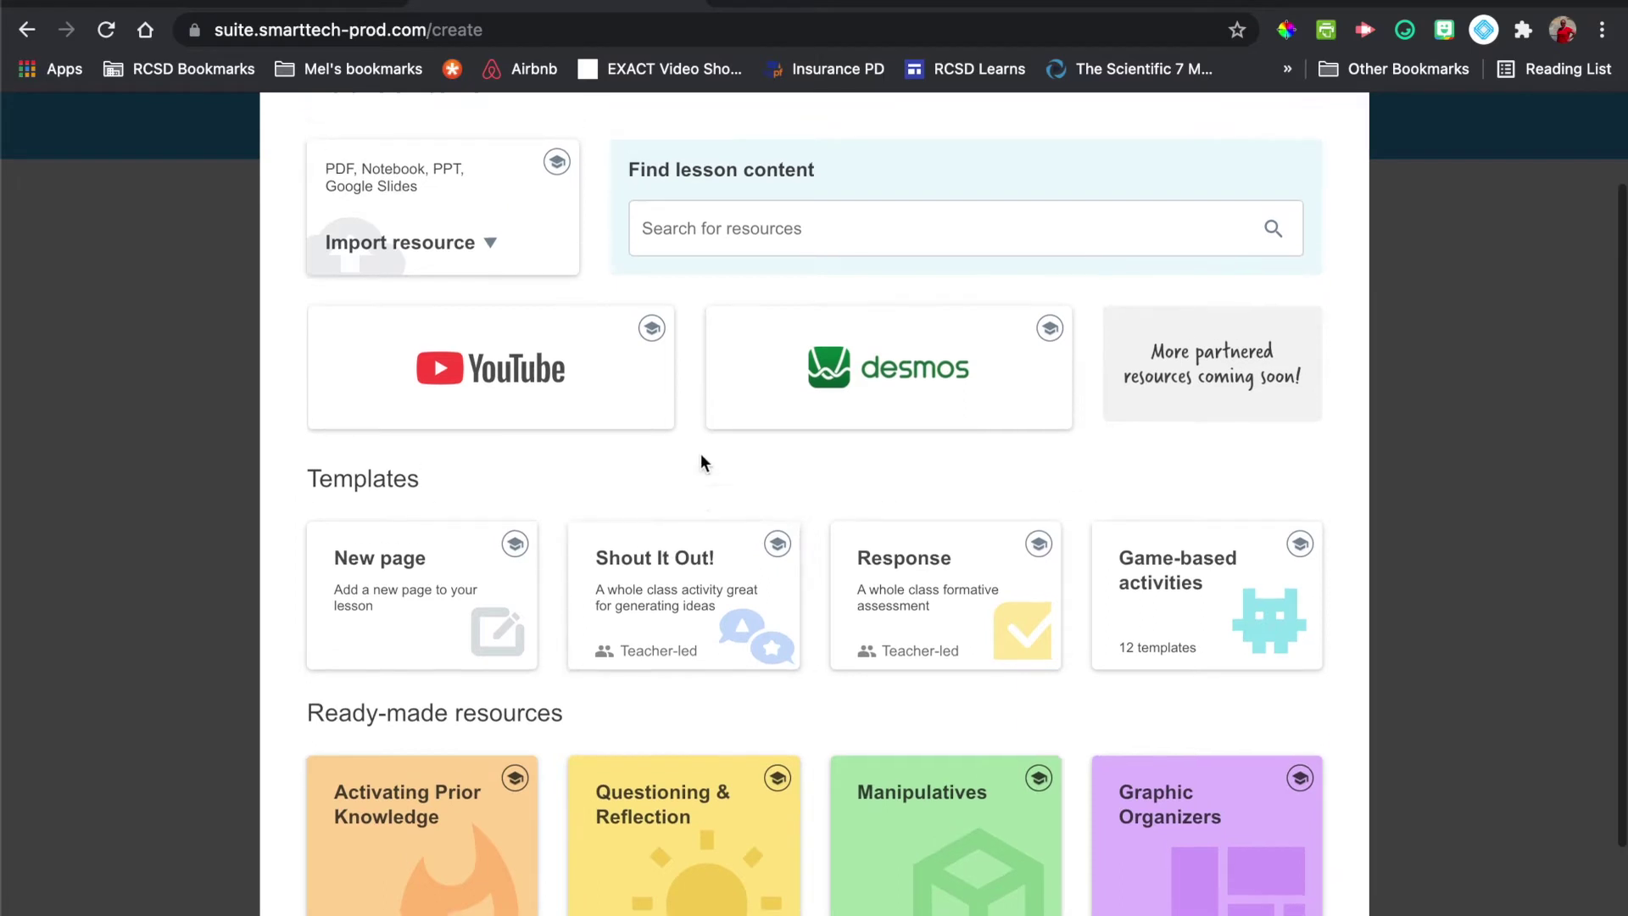
pyautogui.scroll(-1, 700, 453)
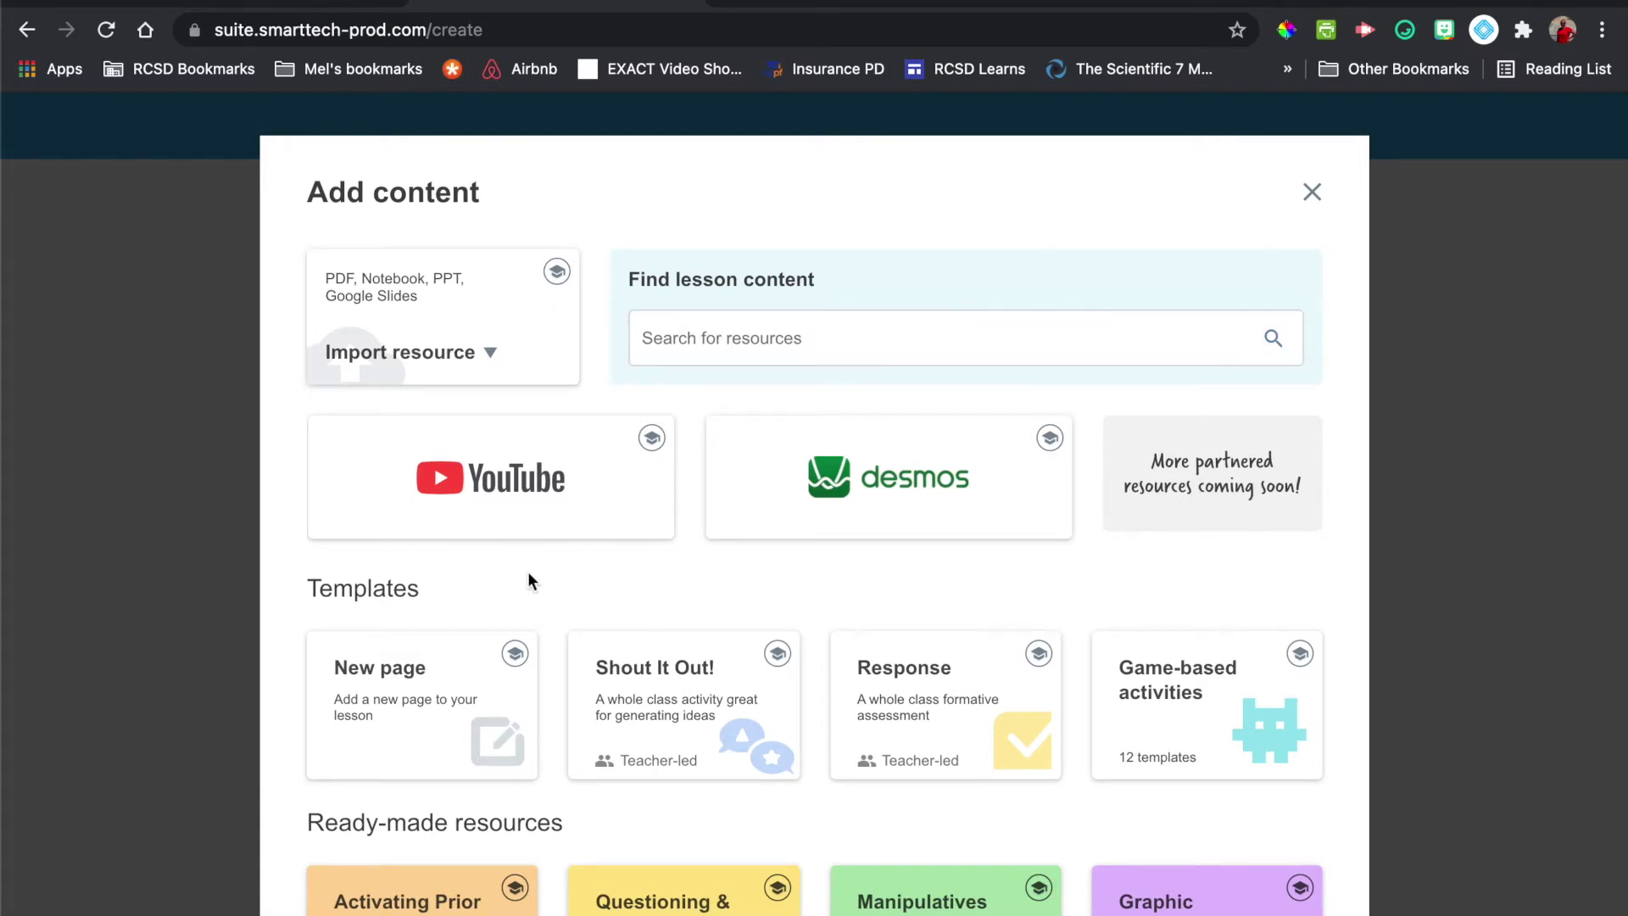
pyautogui.scroll(-2, 527, 571)
pyautogui.scroll(2, 657, 502)
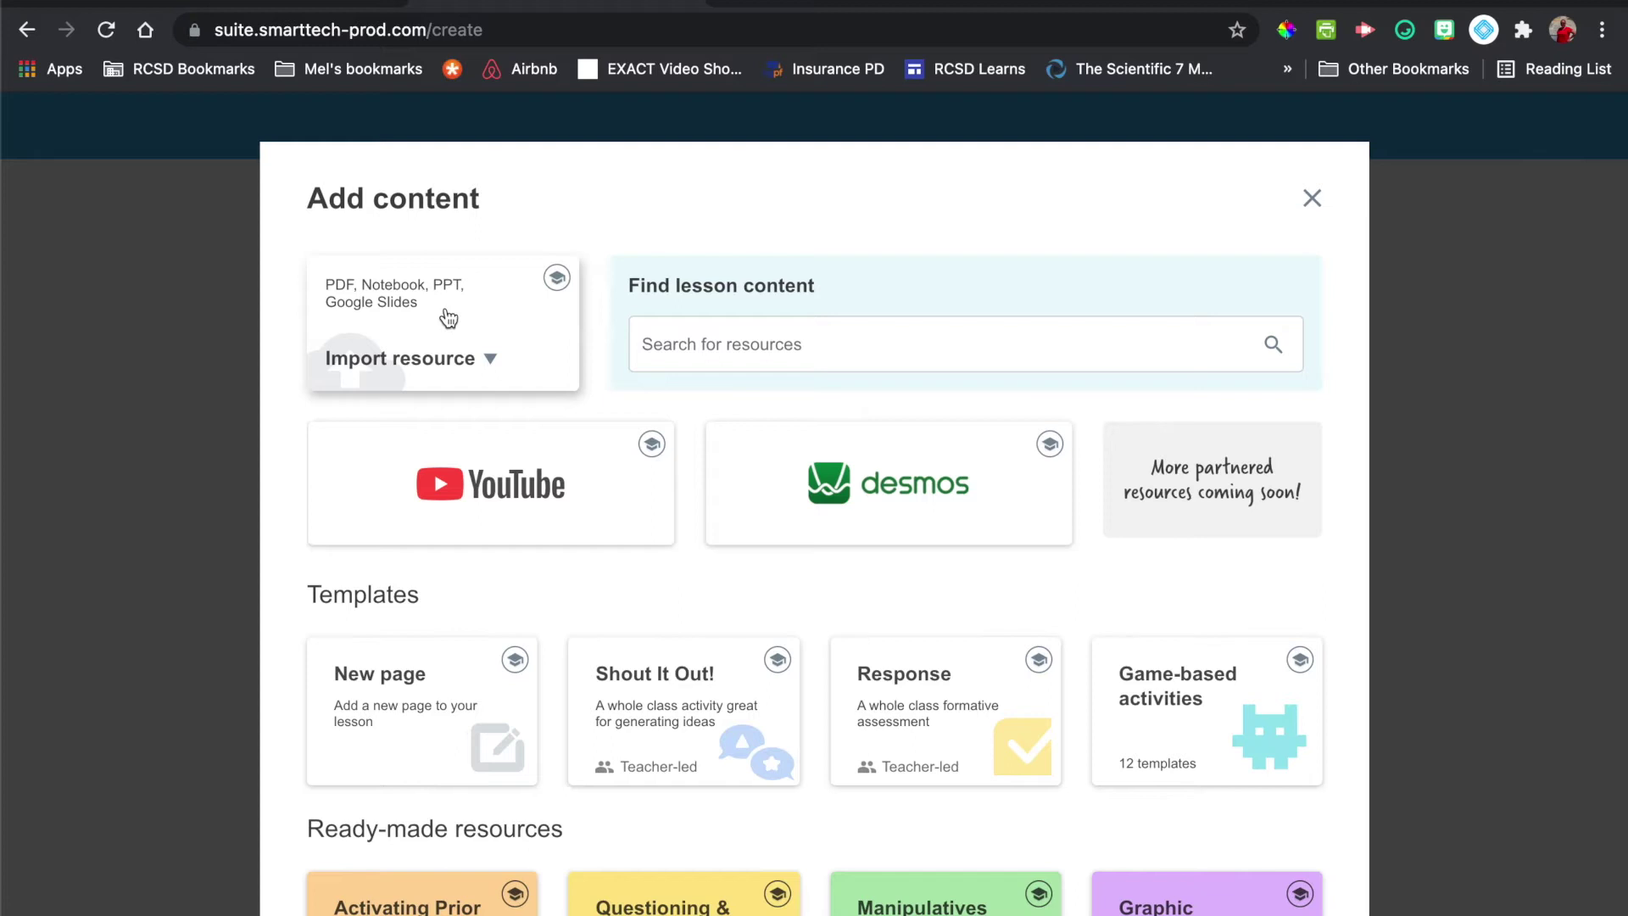
# - Import the "SLS Prepositions.notebook" file from the local Desktop folder as lesson content
pyautogui.click(490, 363)
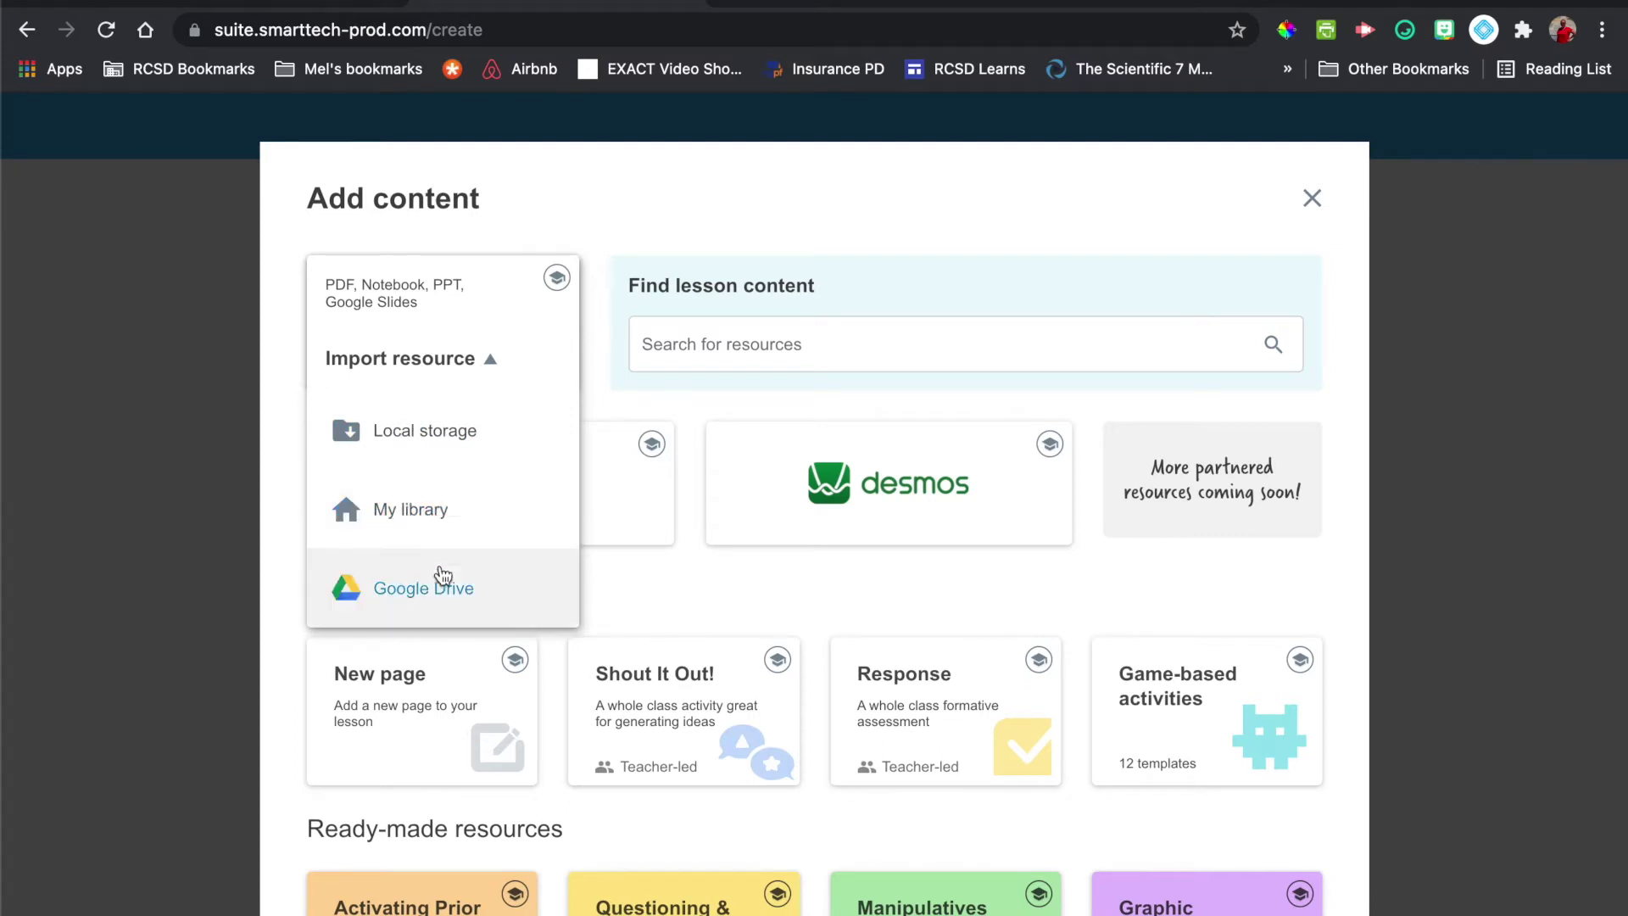
pyautogui.click(458, 434)
pyautogui.click(486, 291)
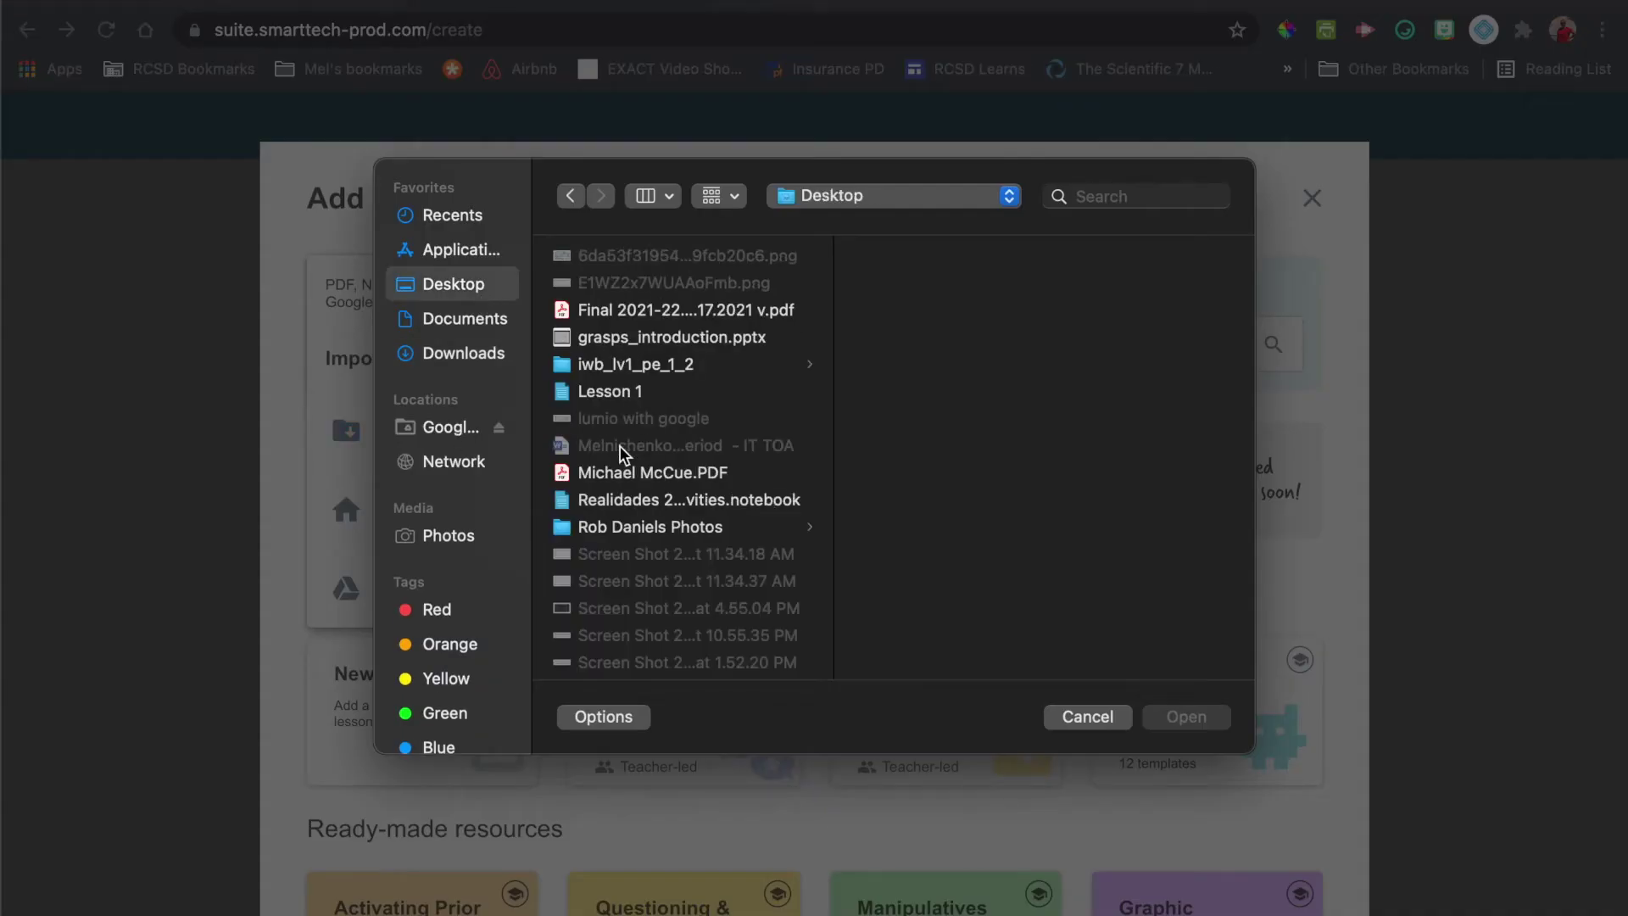
pyautogui.click(607, 390)
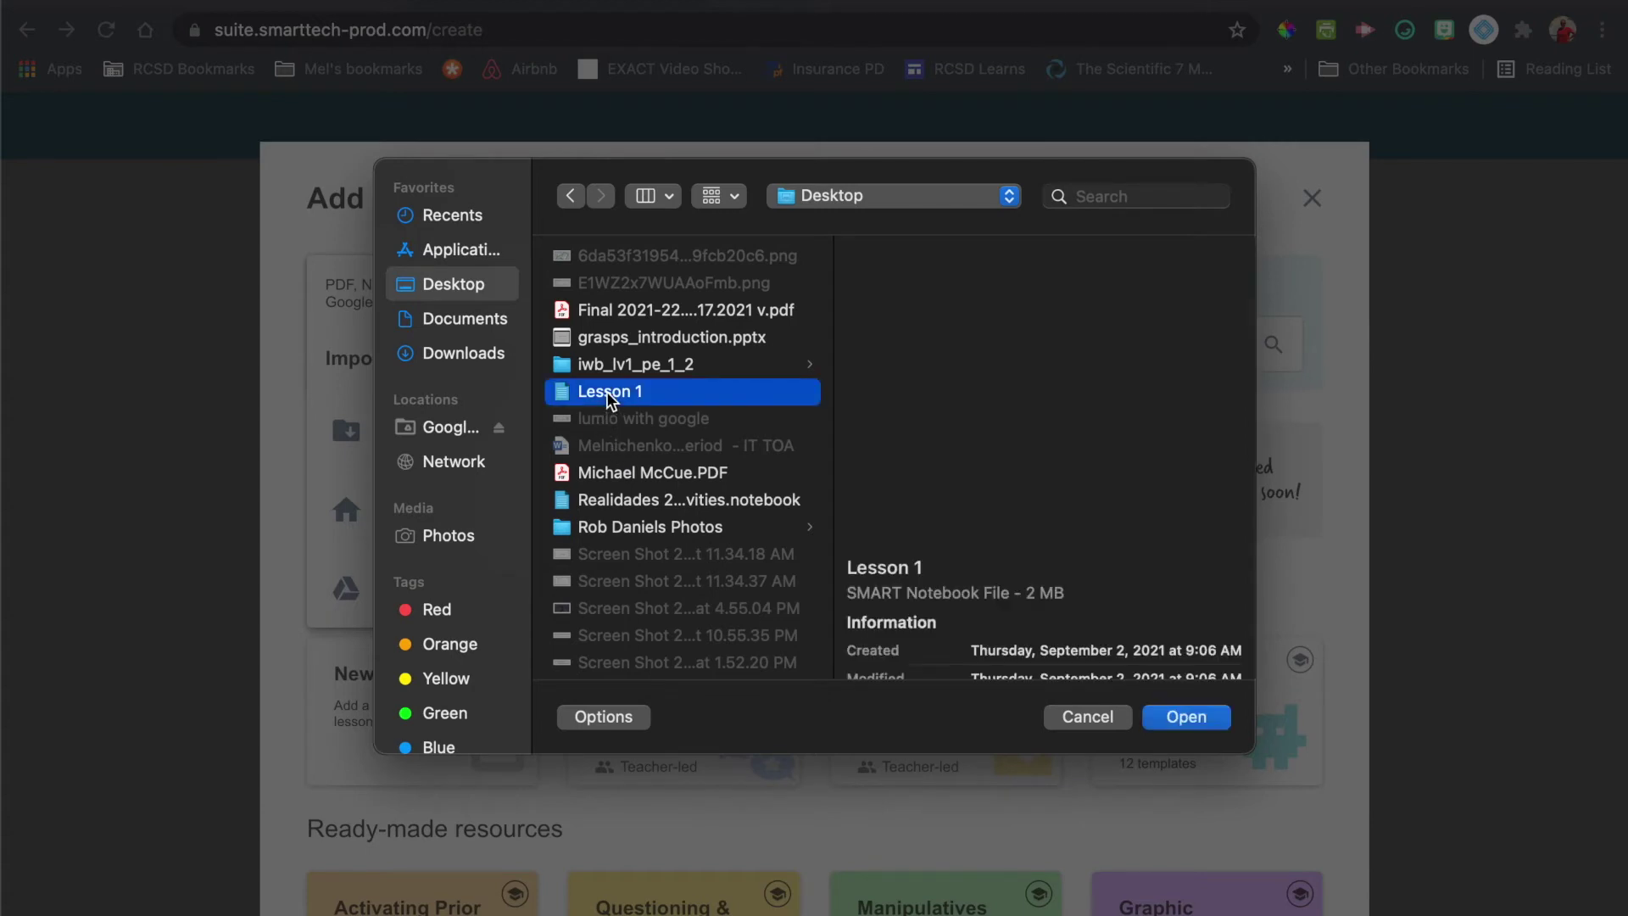
pyautogui.scroll(-3, 609, 443)
pyautogui.scroll(-3, 608, 442)
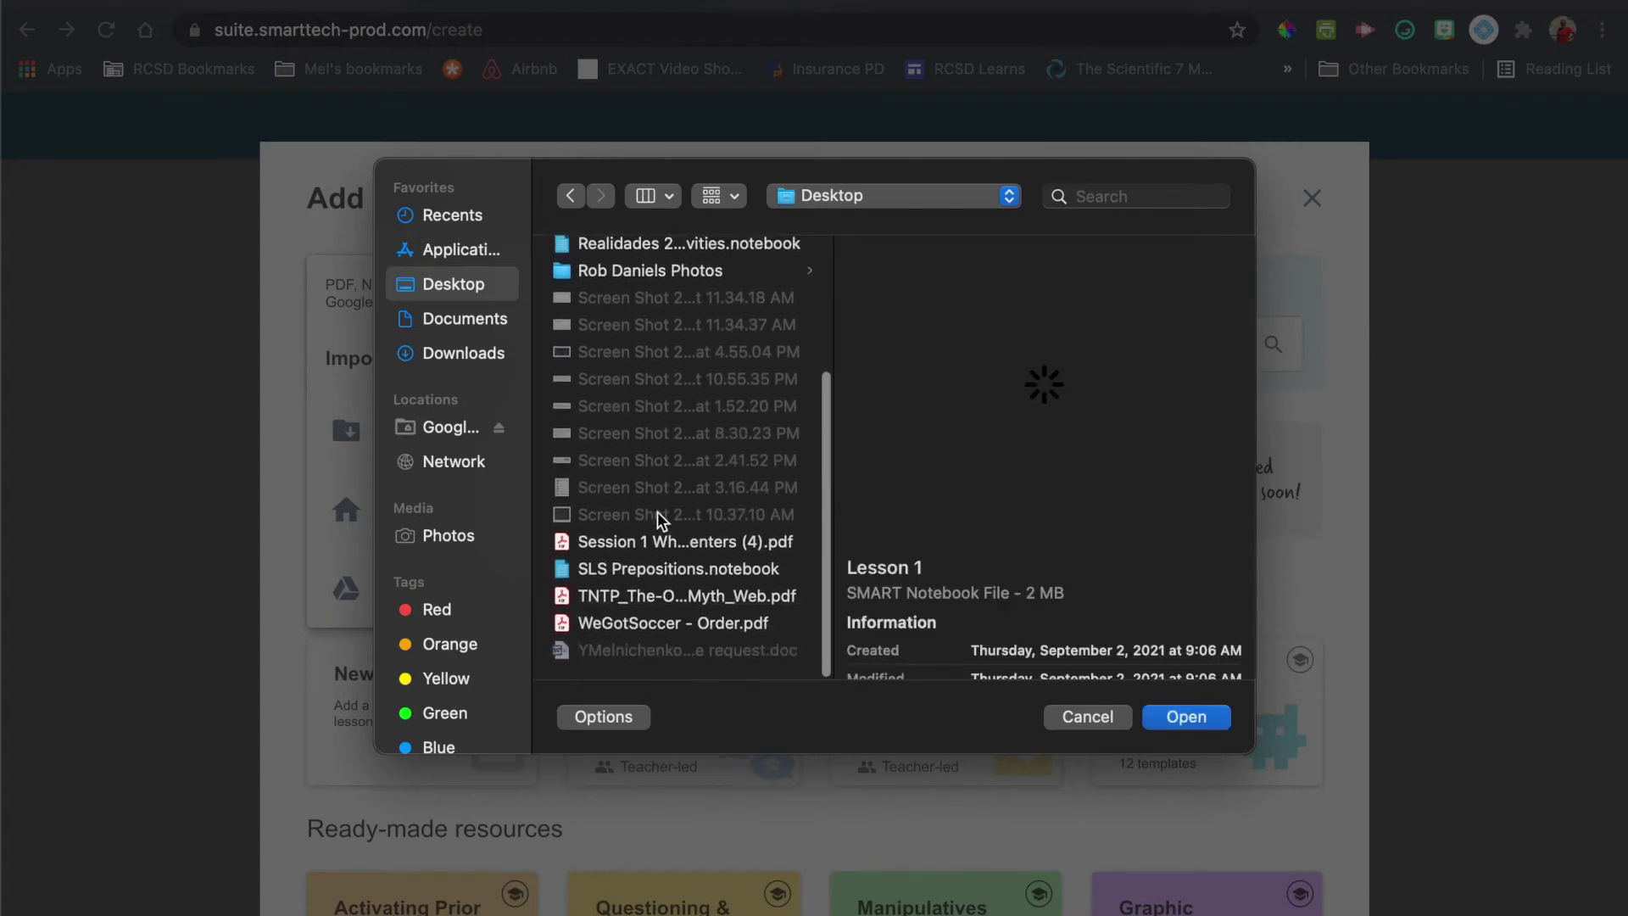
pyautogui.click(651, 572)
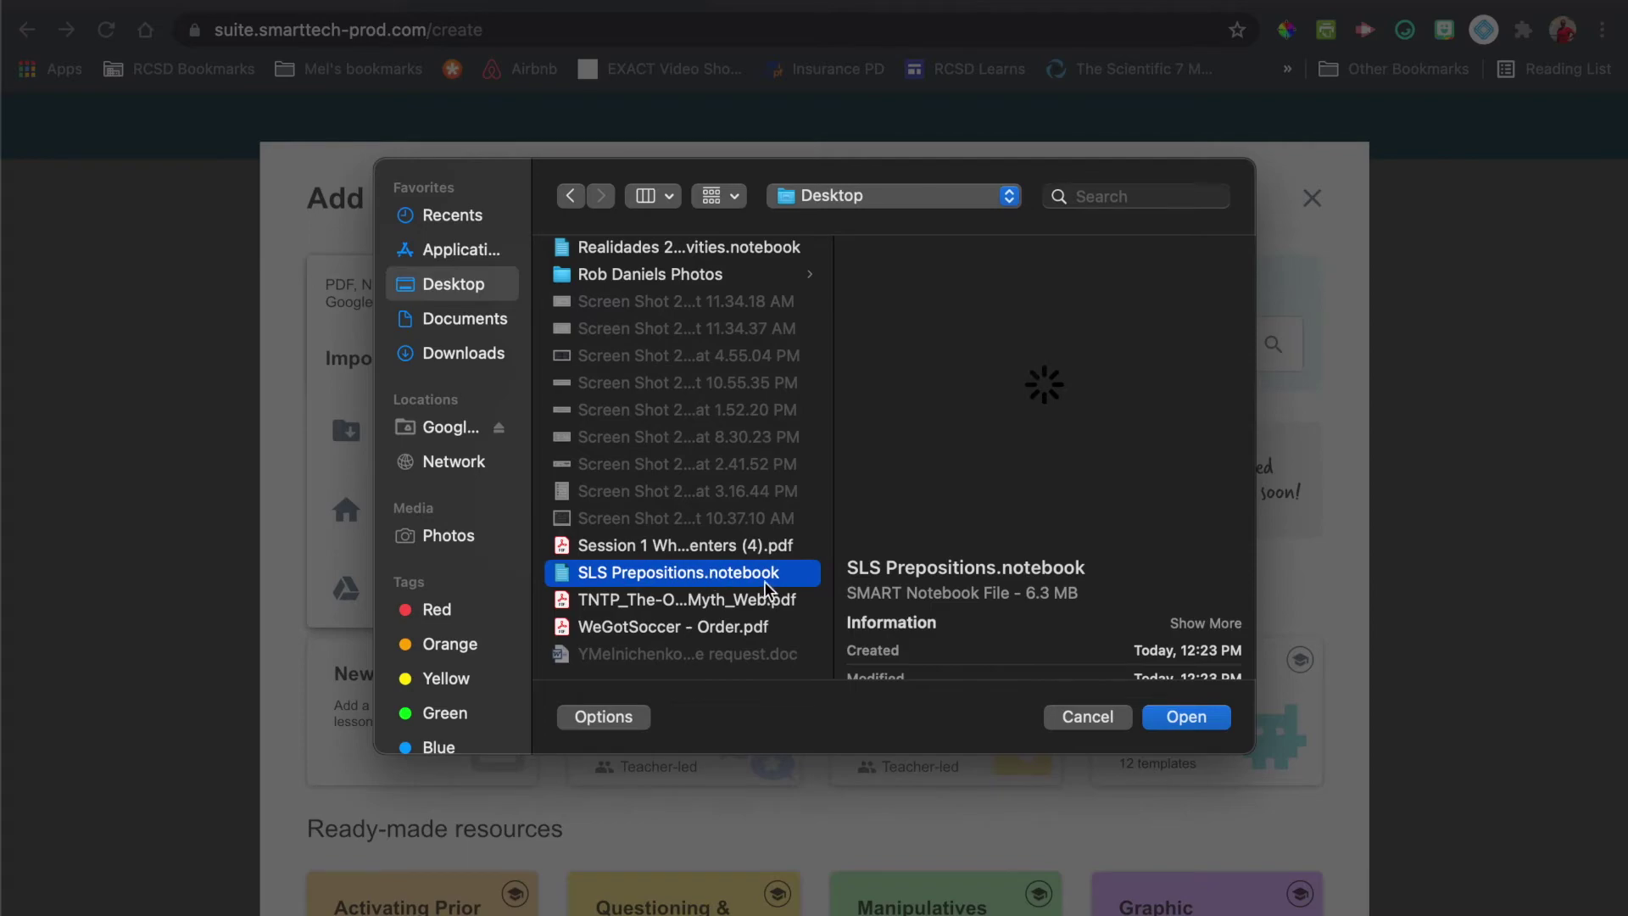
pyautogui.click(1183, 720)
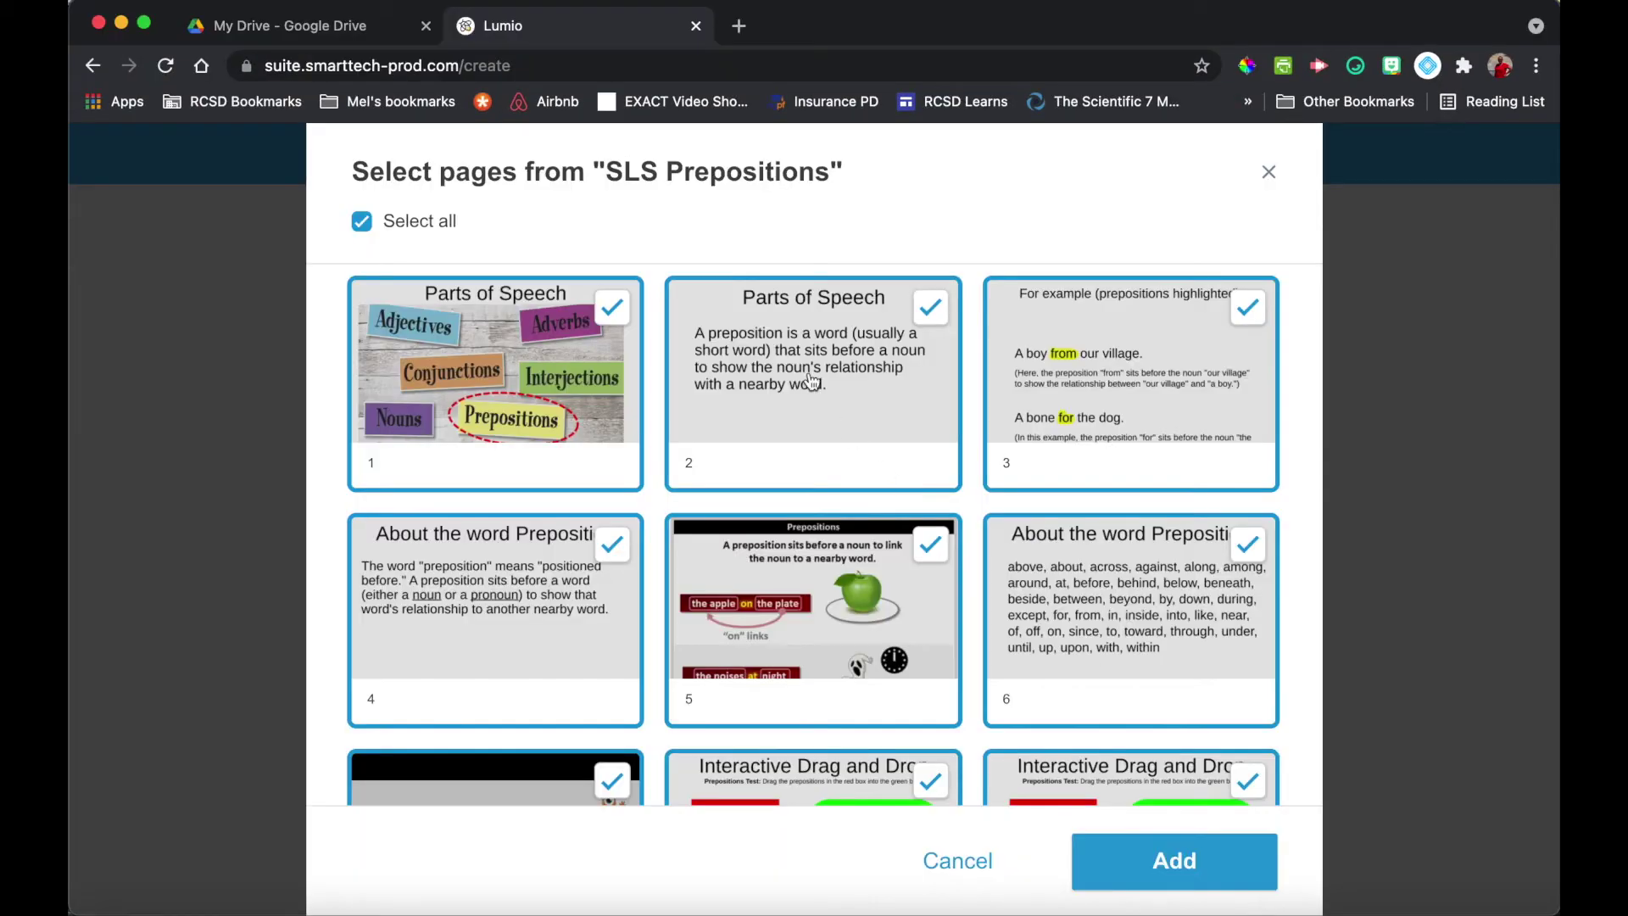
# - Review the page thumbnails of the "SLS Prepositions" file offered for adding to the lesson
pyautogui.scroll(-5, 713, 644)
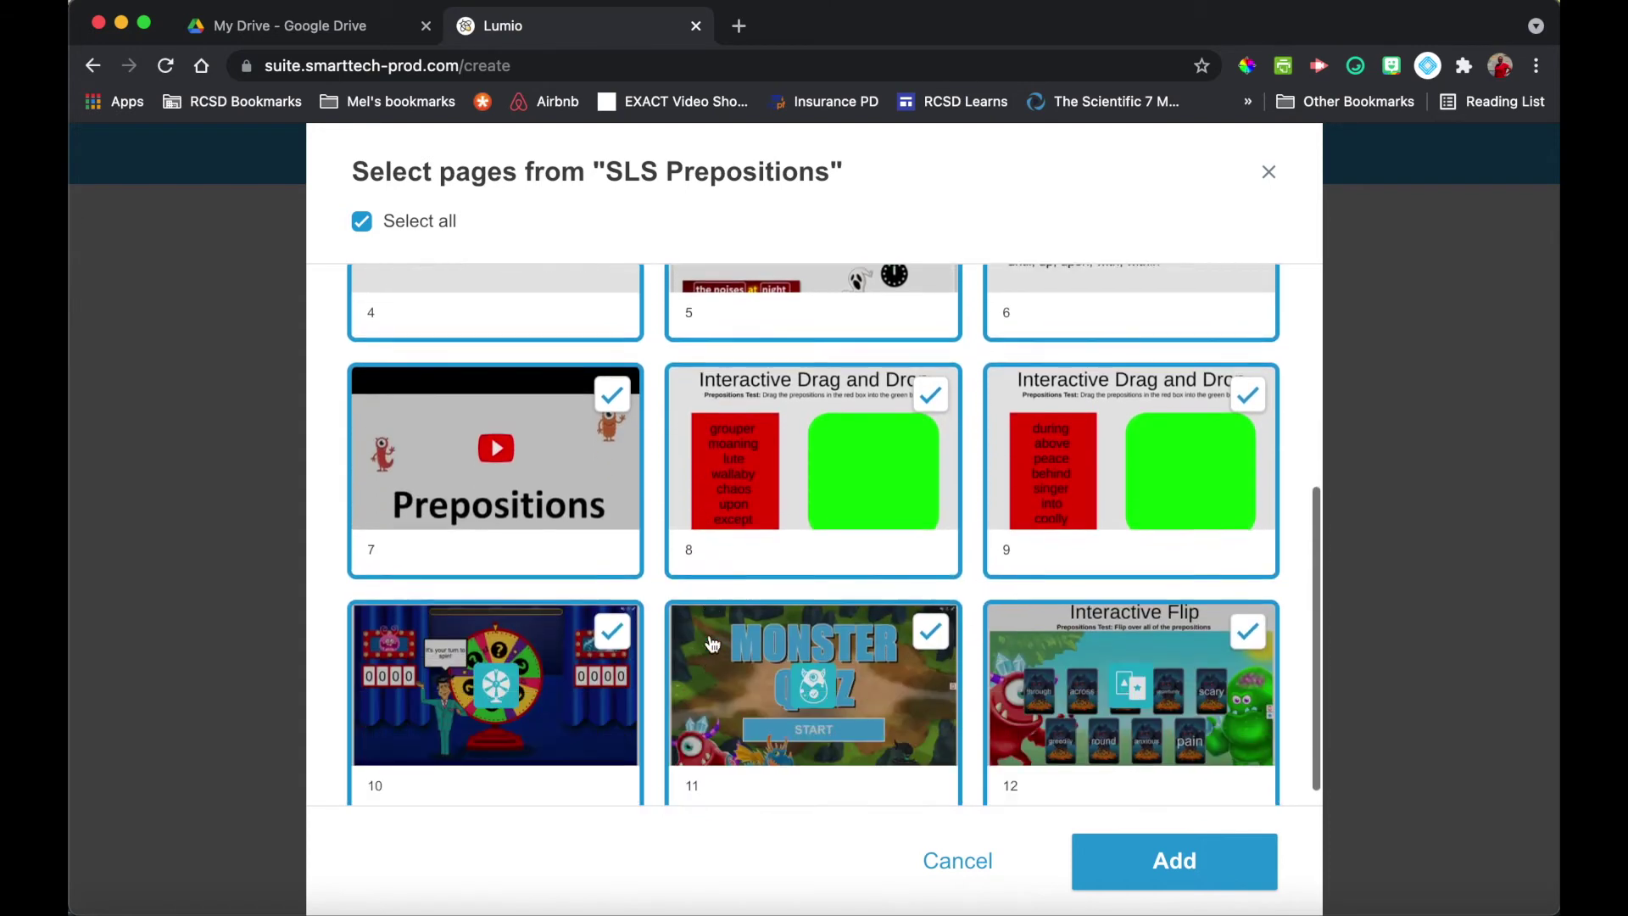
pyautogui.scroll(5, 712, 645)
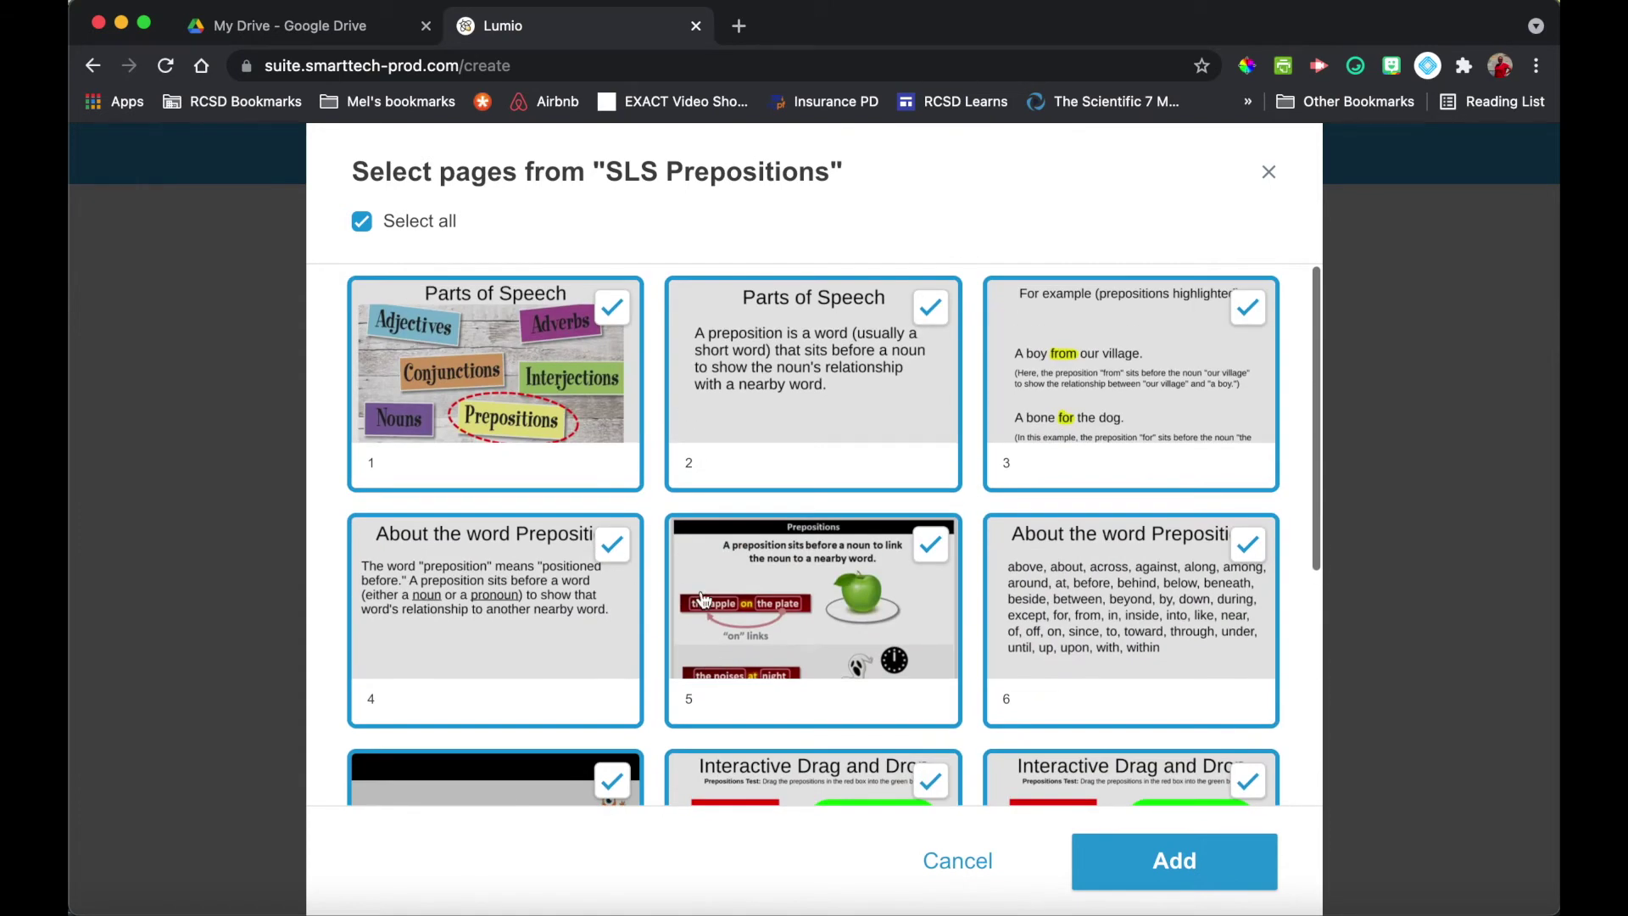
pyautogui.scroll(-3, 713, 603)
pyautogui.scroll(-8, 715, 602)
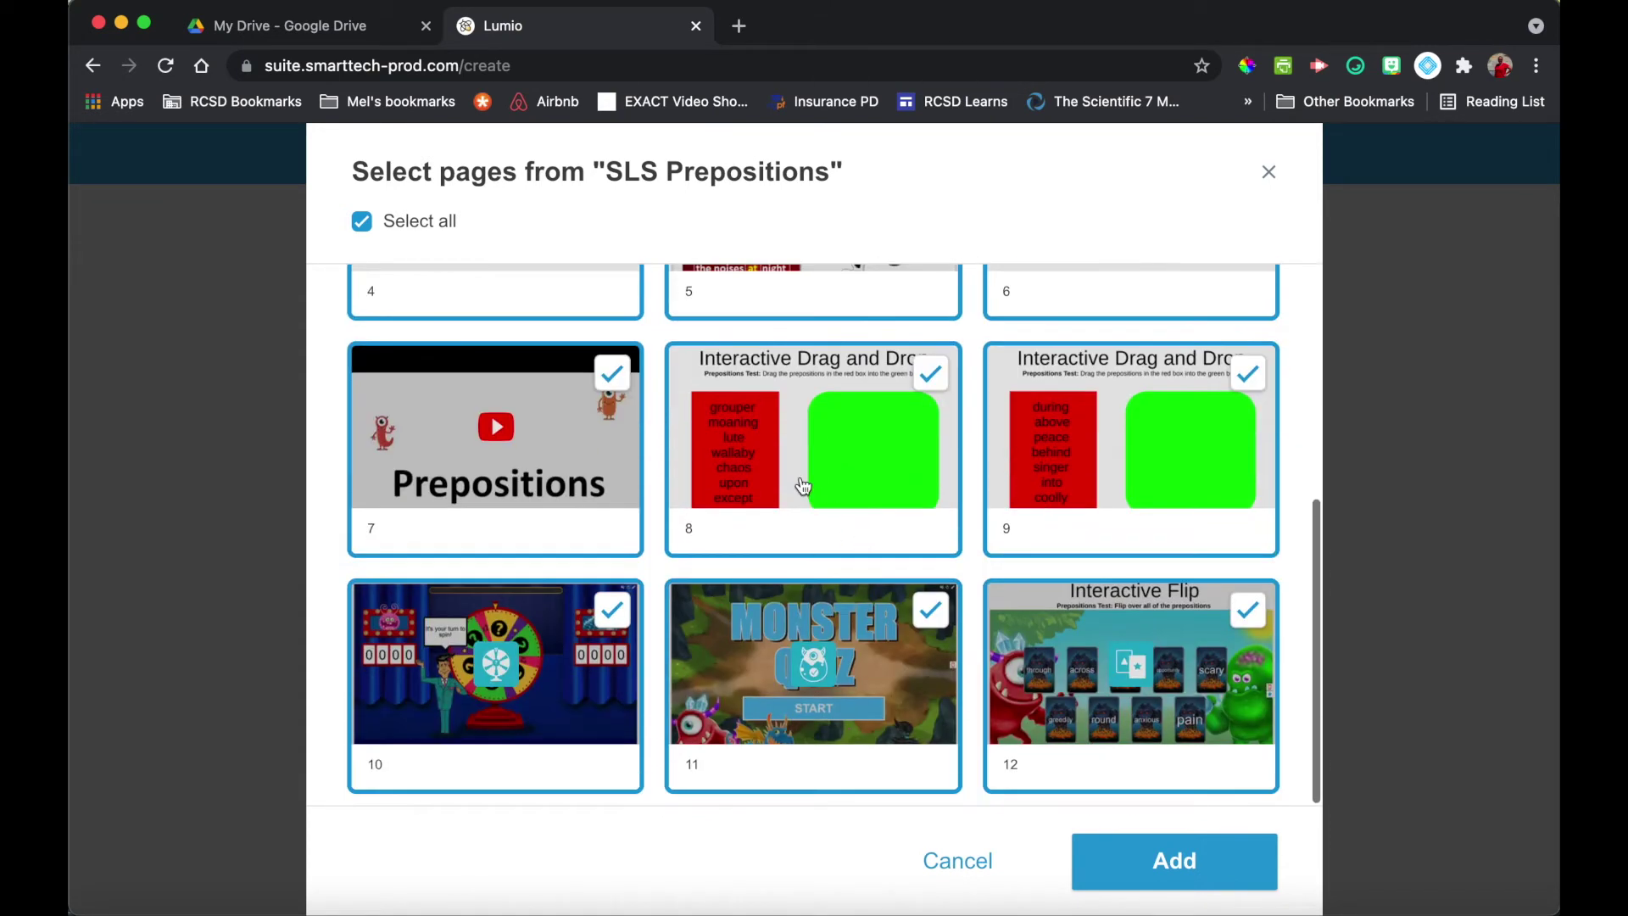
pyautogui.scroll(3, 756, 557)
pyautogui.scroll(5, 755, 558)
pyautogui.scroll(-7, 756, 557)
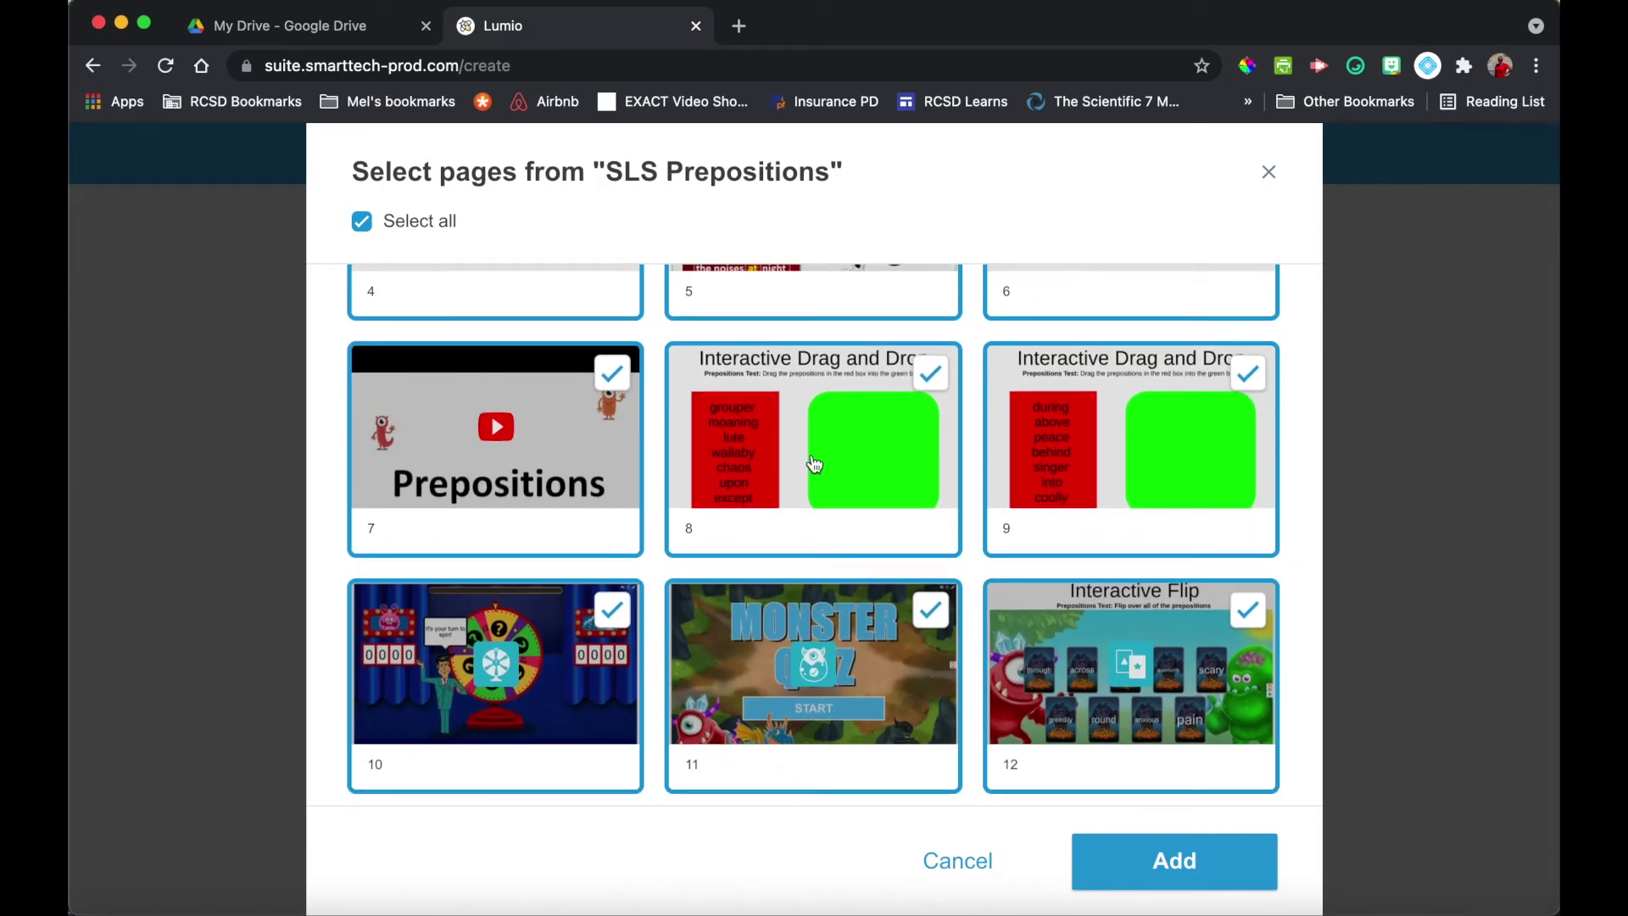
pyautogui.scroll(2, 812, 466)
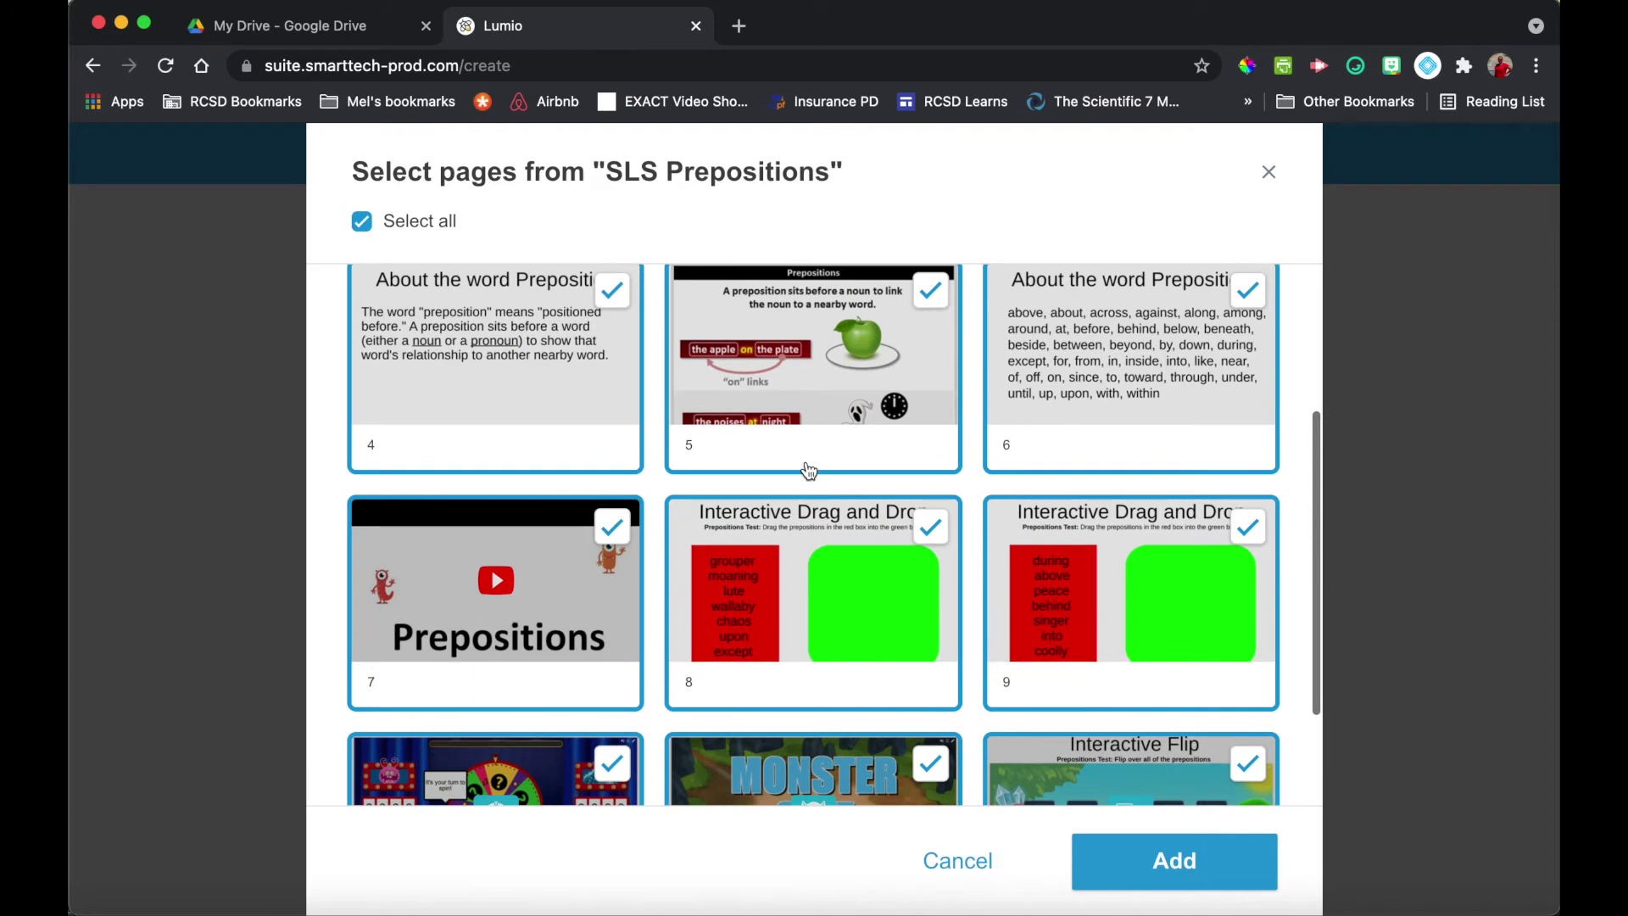
pyautogui.scroll(1, 808, 471)
pyautogui.scroll(3, 806, 467)
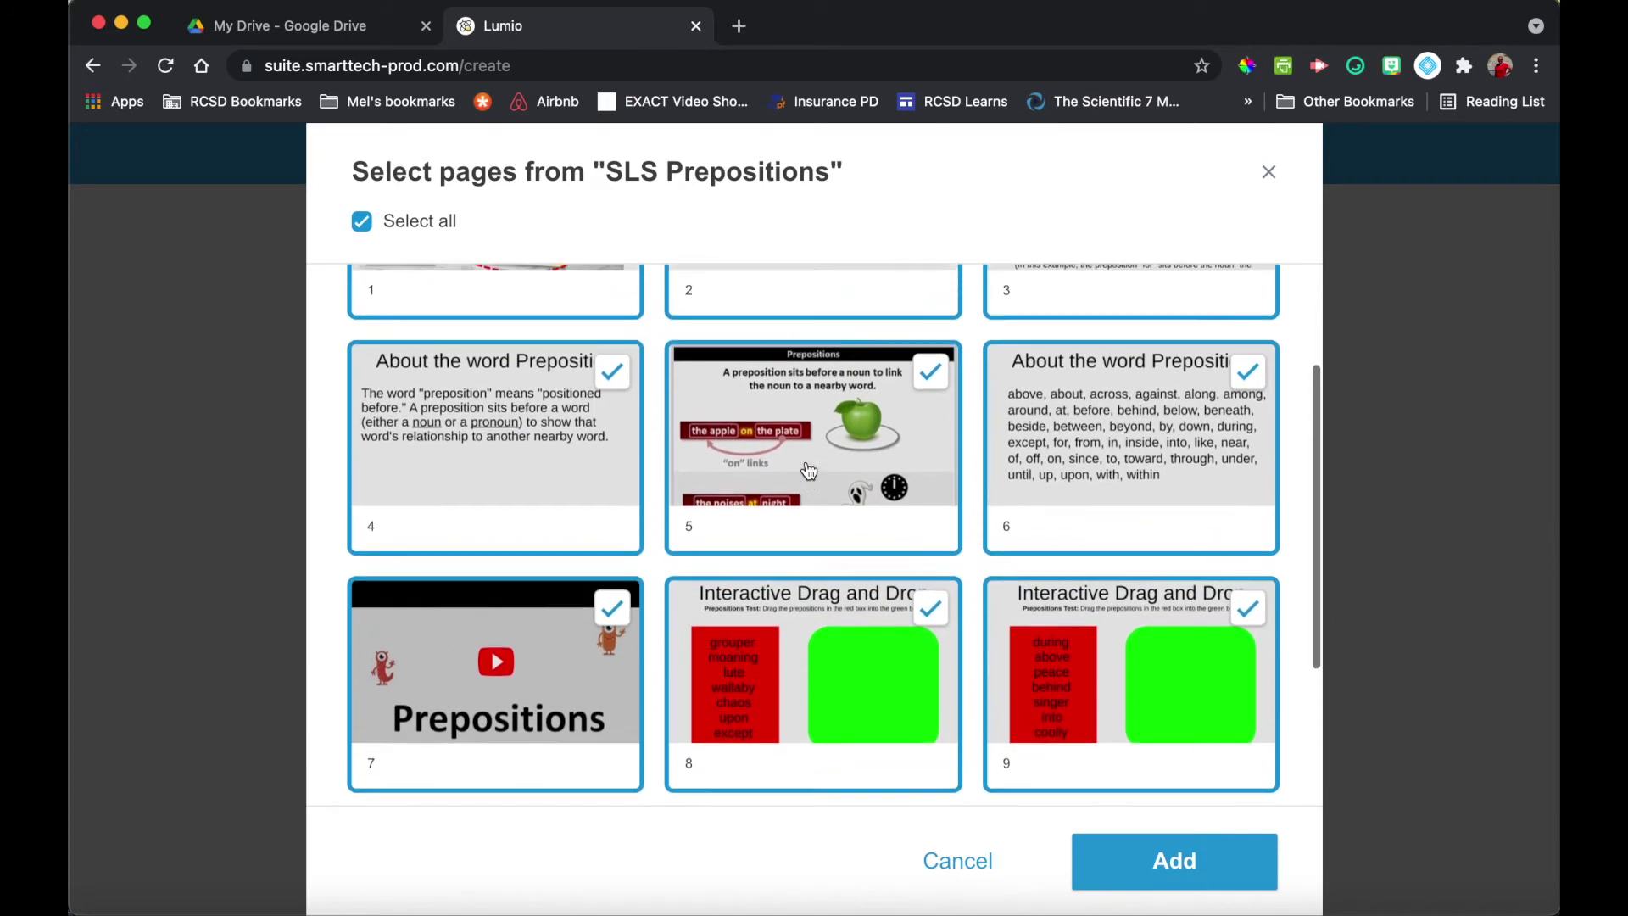